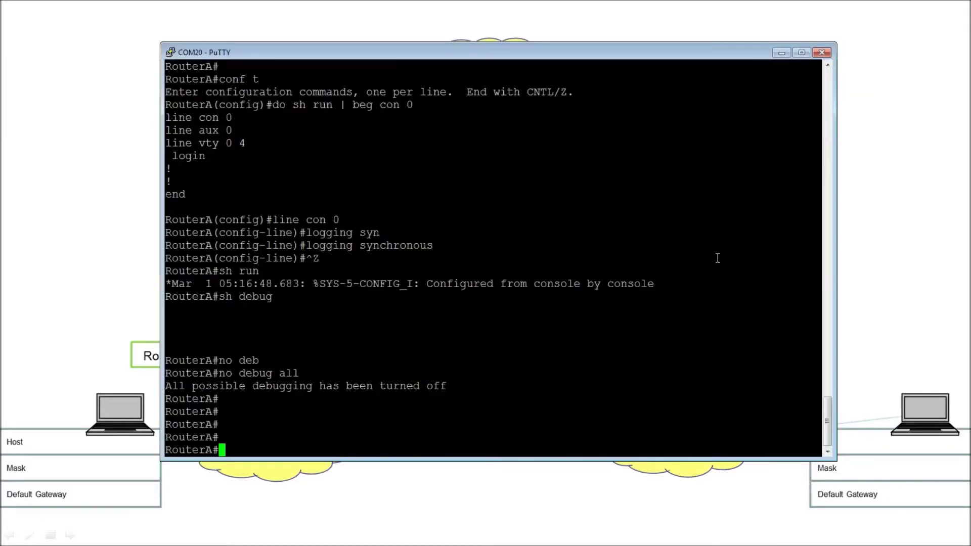
Run 'sh ip int brief' on RouterA and start typing 'sh run | beg interface'.
key("Return")
key("Return")
key("Return")
type("sh ")
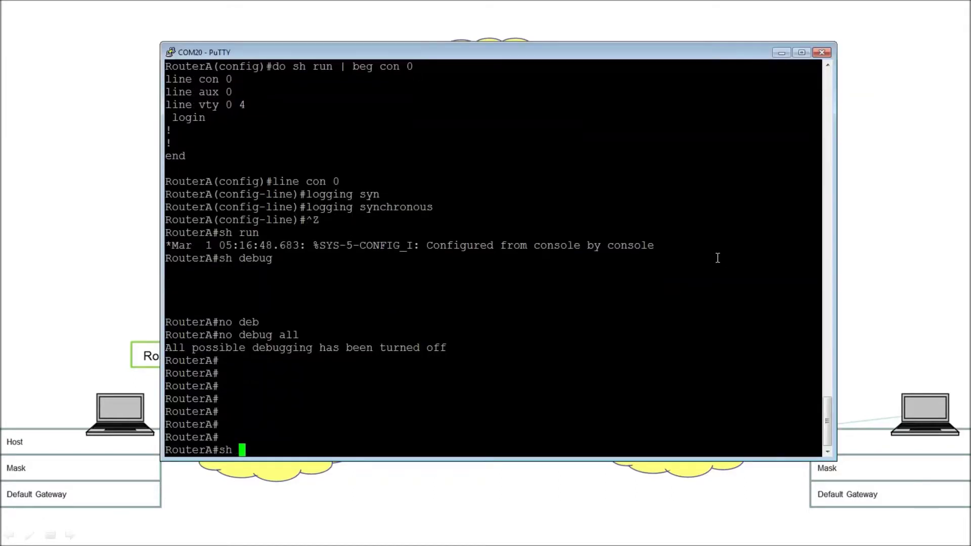
type("ip int brief")
key("Return")
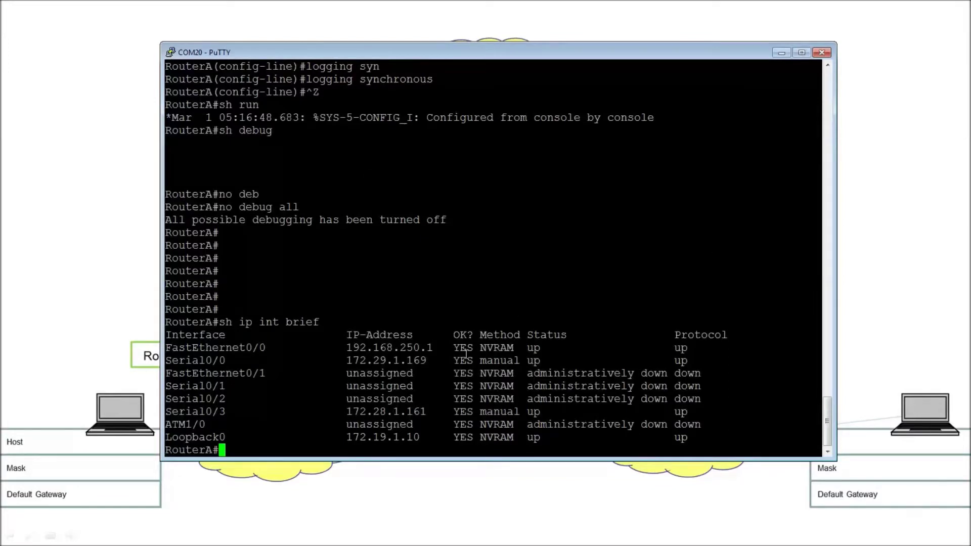
key("Return")
key("Return")
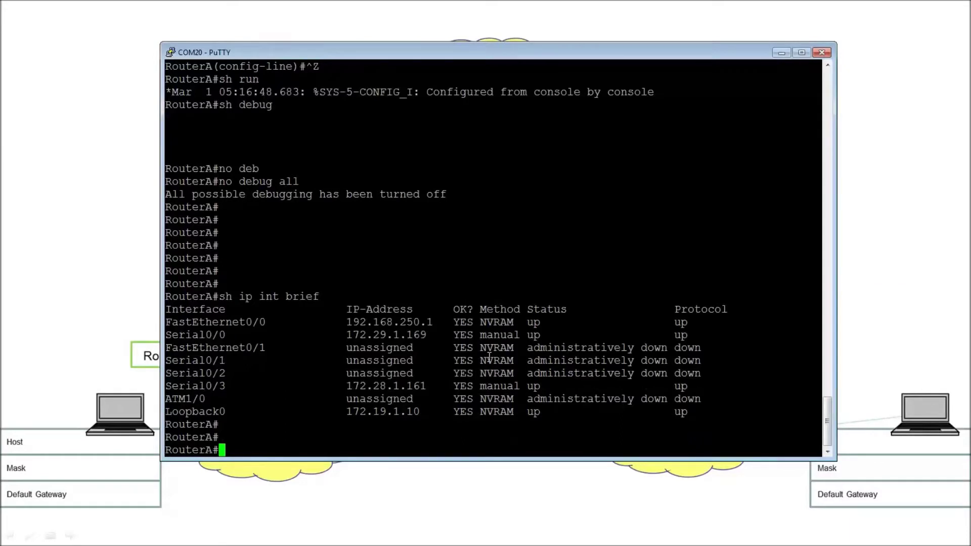
type("sh run | beg int")
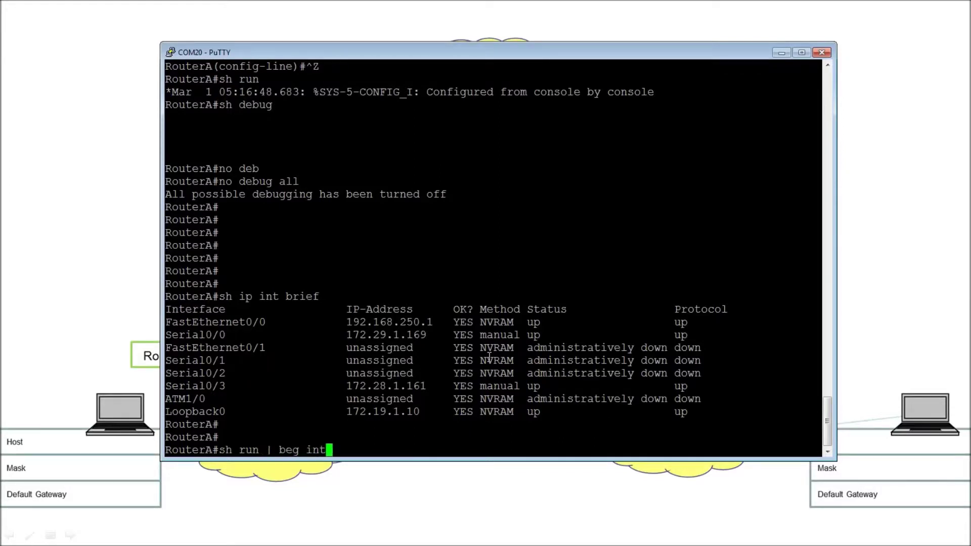
type("erface")
Page RouterA's running config from the interfaces through Serial0/3, then launch Advanced Subnet Calculator.
key("Return")
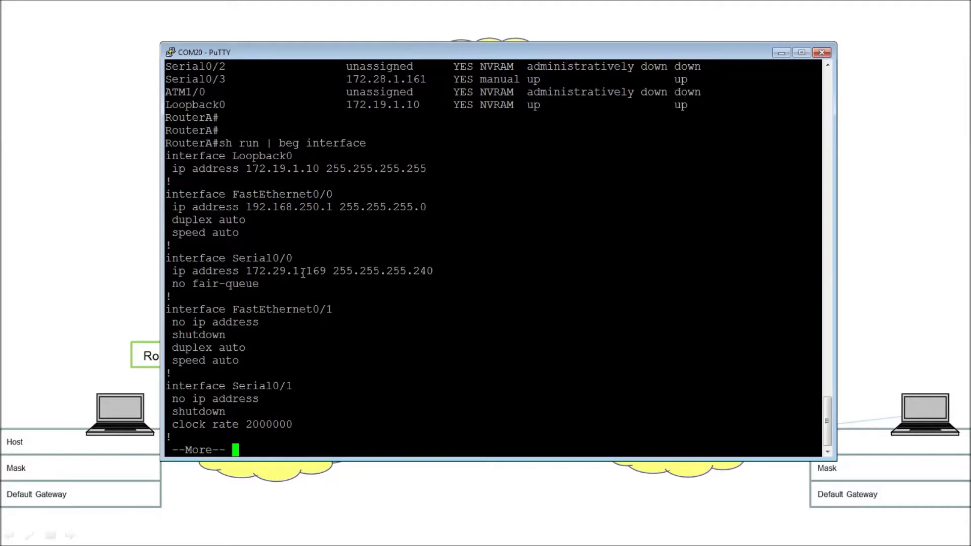
key("Return")
key("Return")
key("Return")
key("Return")
key("Return")
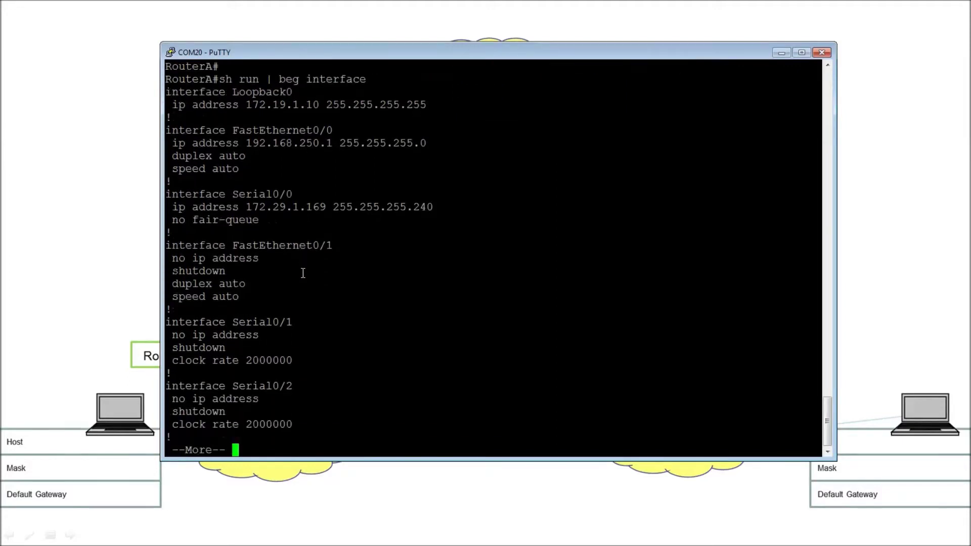
key("Return")
key("Return")
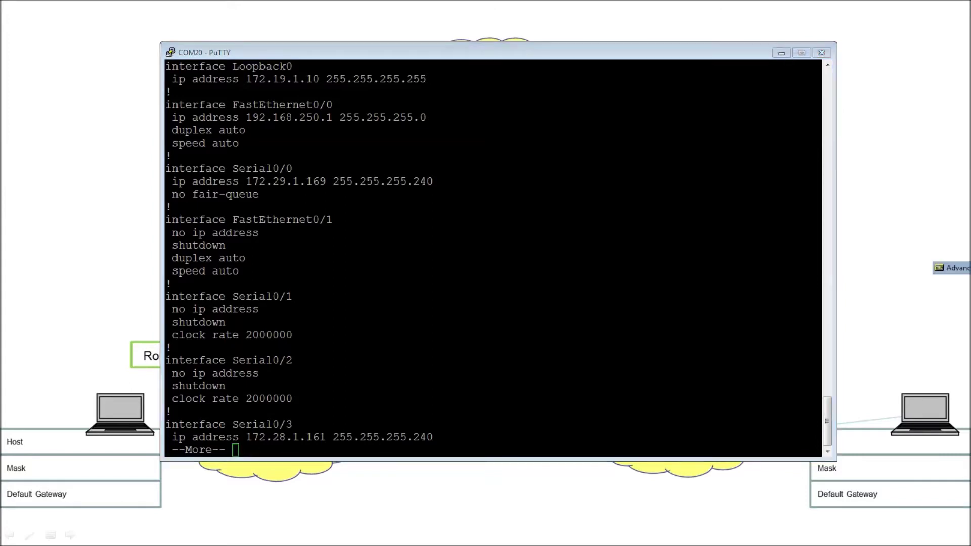
left_click(950, 268)
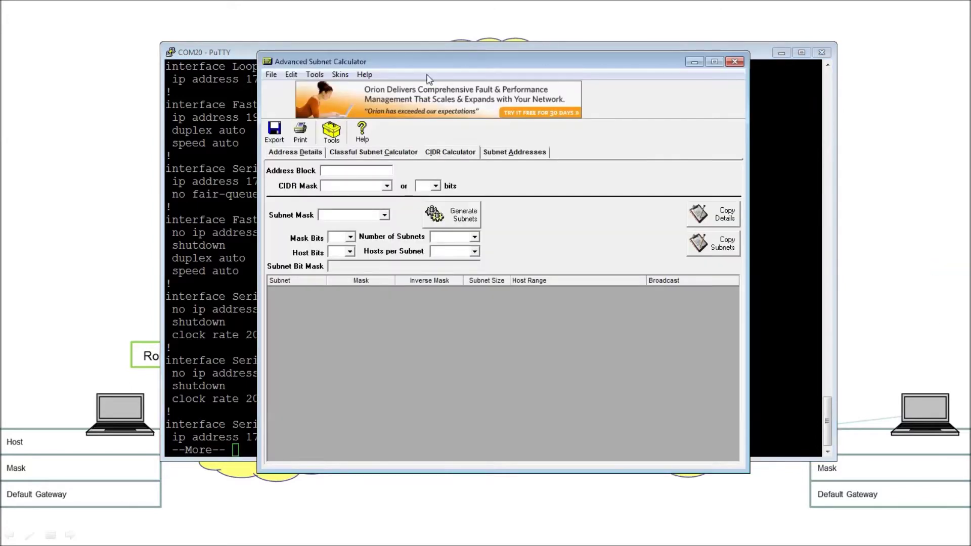
Check the calculator's version under Help > About and browse the Tools menu.
left_click(363, 74)
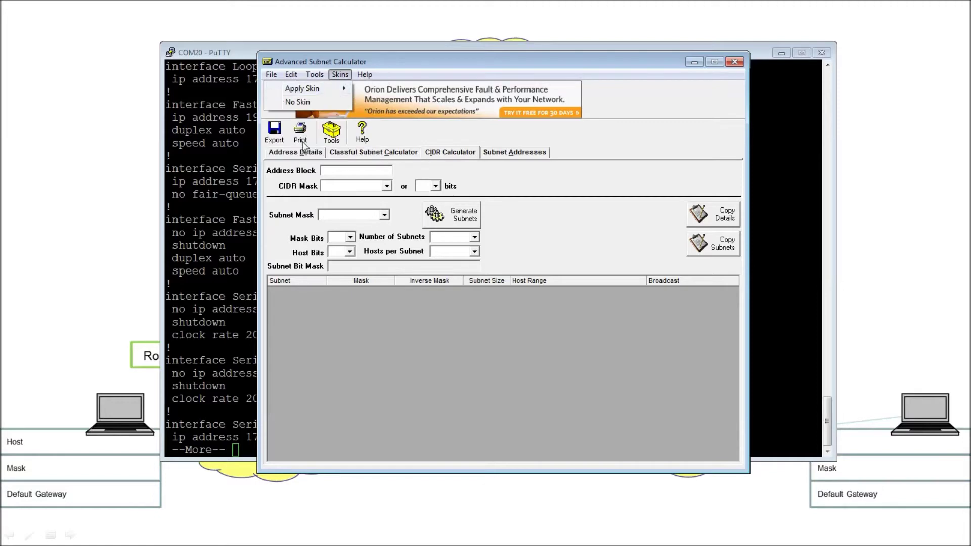
left_click(326, 149)
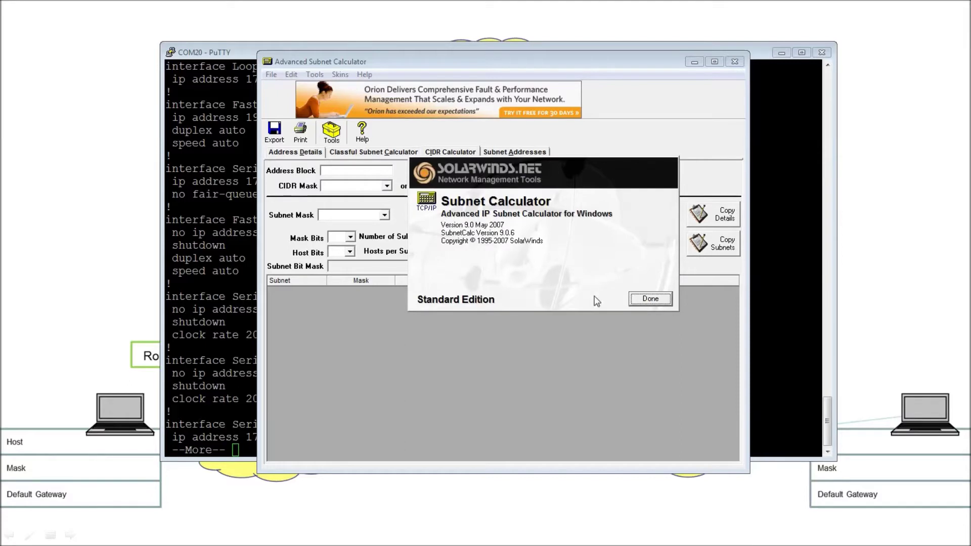
left_click(650, 299)
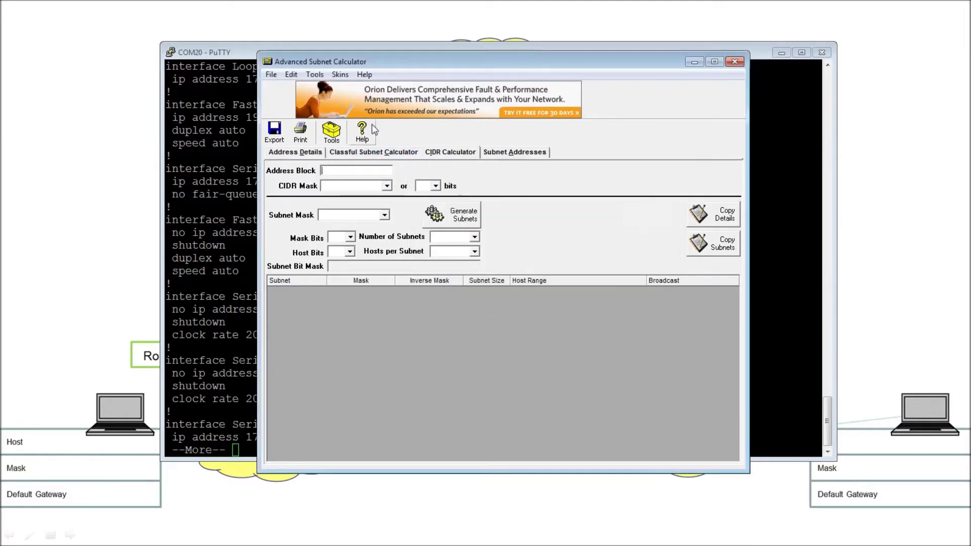
left_click(315, 74)
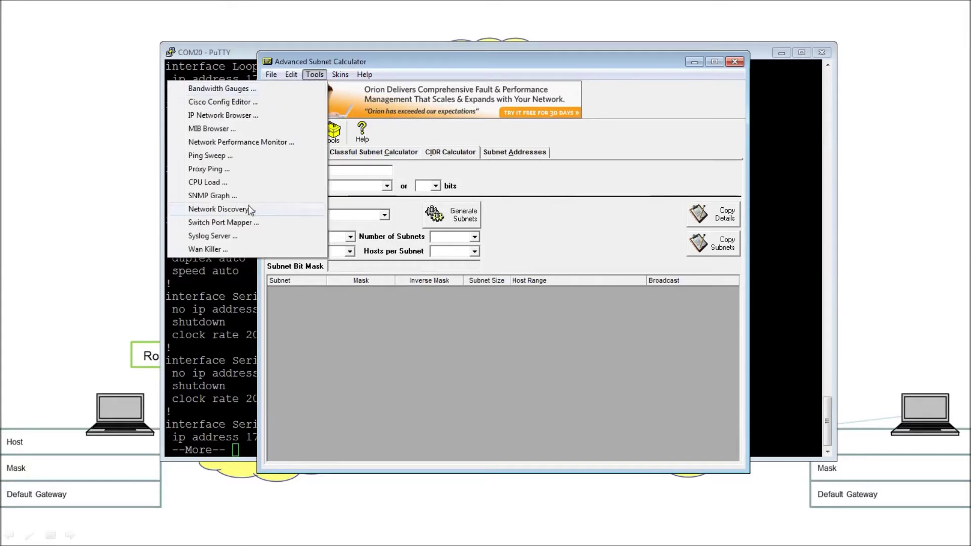
left_click(449, 71)
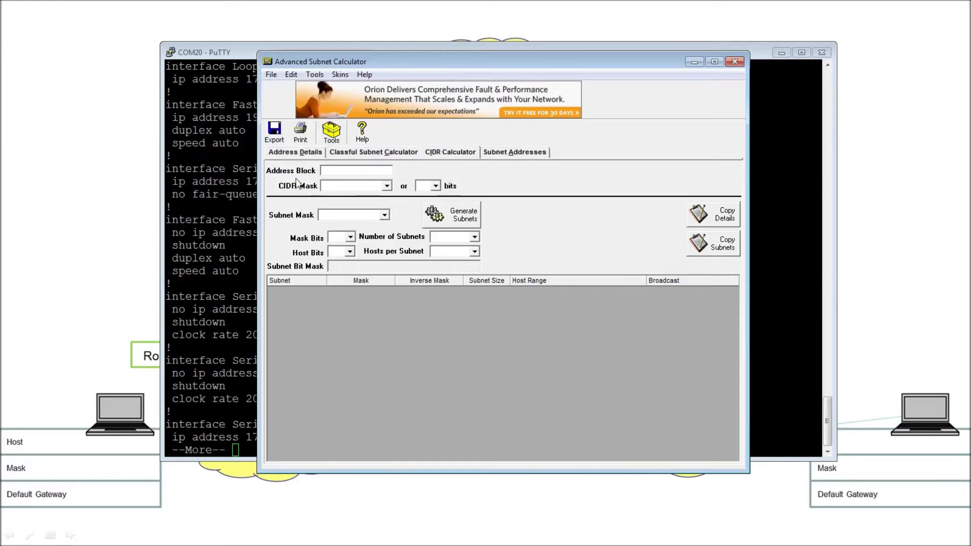
Tour the Address Details, Classful, and Subnet Addresses tabs, ending on CIDR Calculator.
left_click(305, 154)
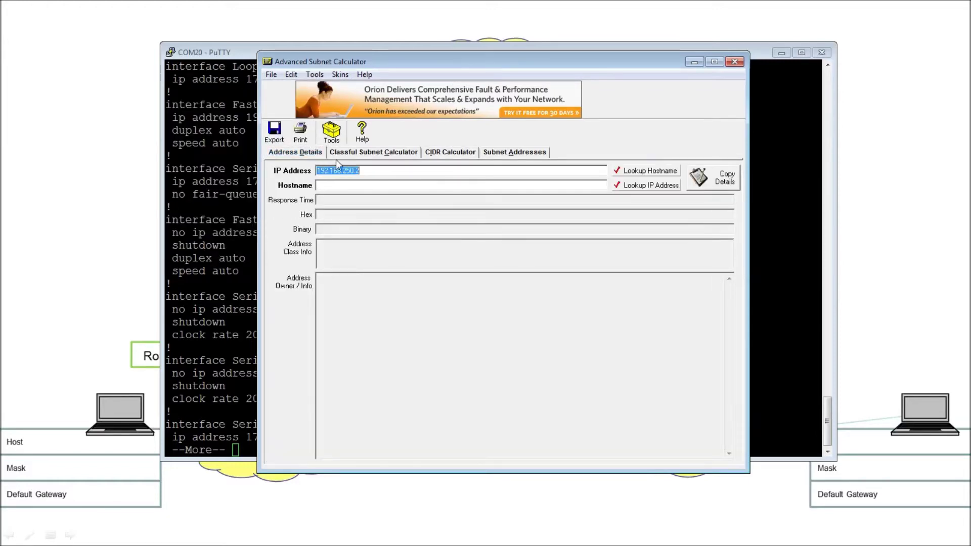
left_click(379, 157)
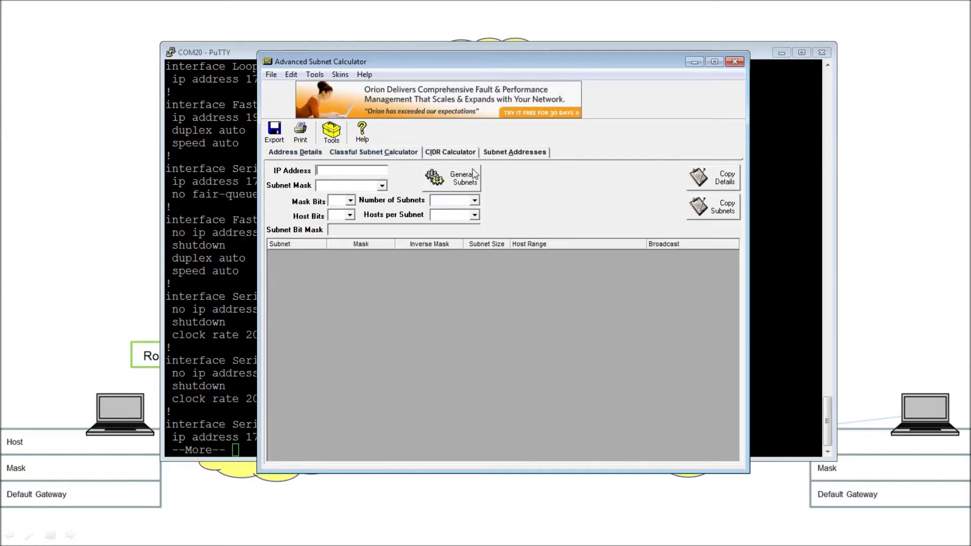
left_click(516, 156)
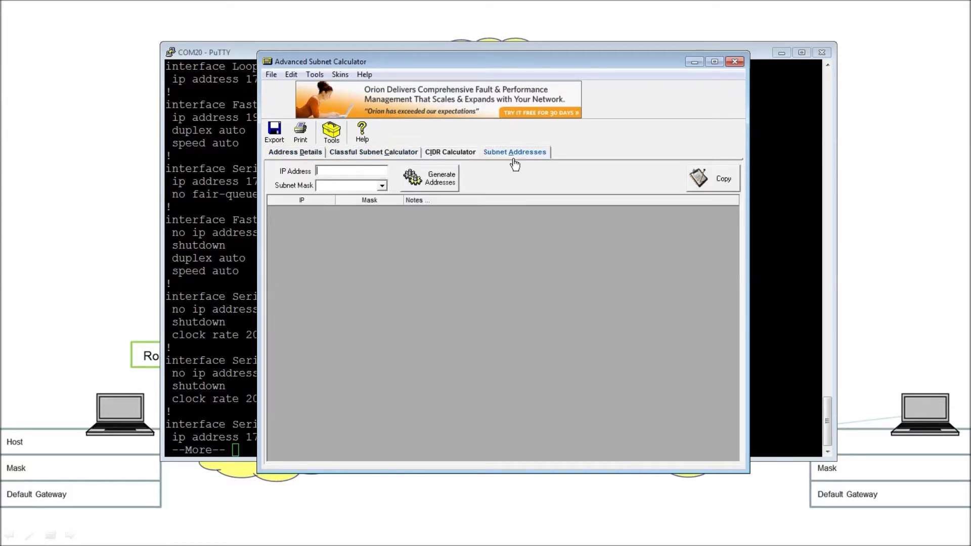
left_click(464, 153)
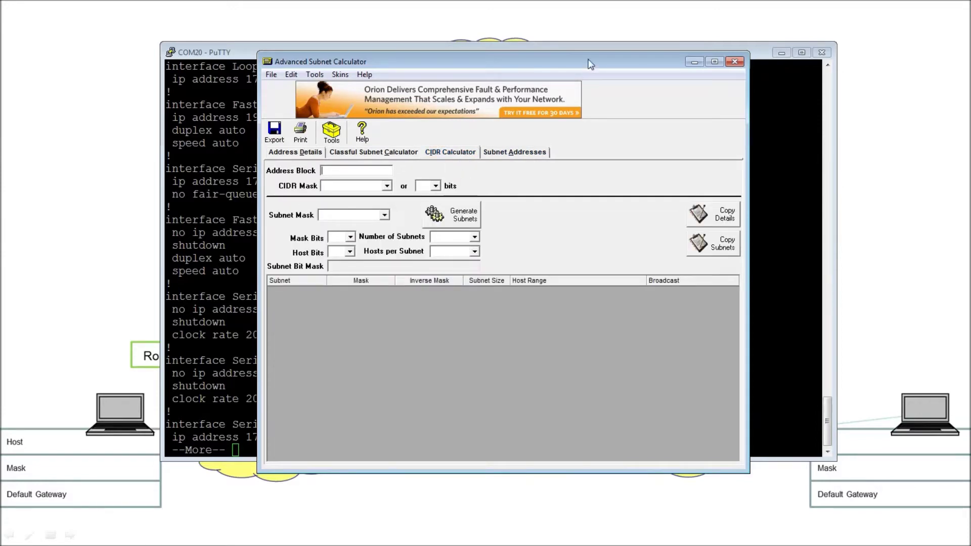
left_click_drag(590, 64, 570, 111)
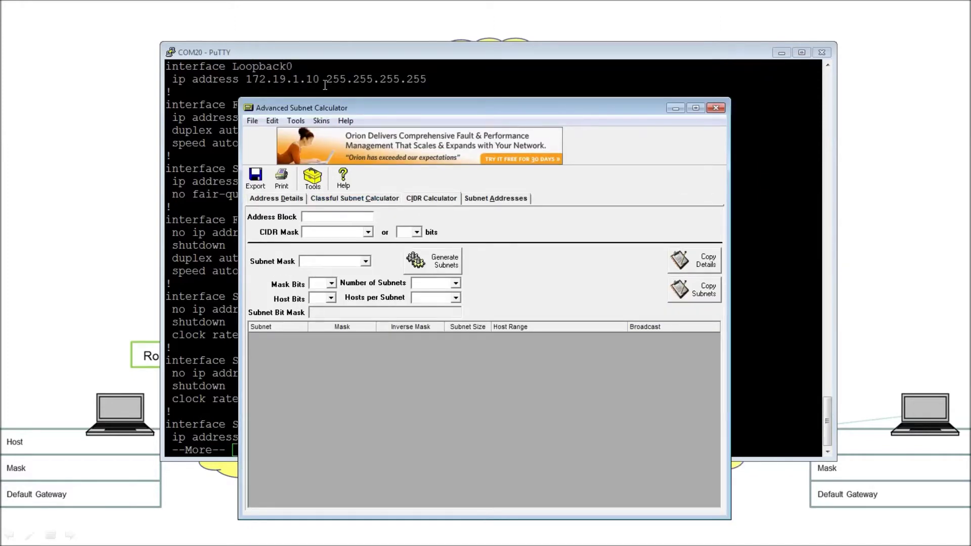
Copy Loopback0's 172.19.1.10 from PuTTY into the Address Block field.
left_click_drag(320, 81, 245, 81)
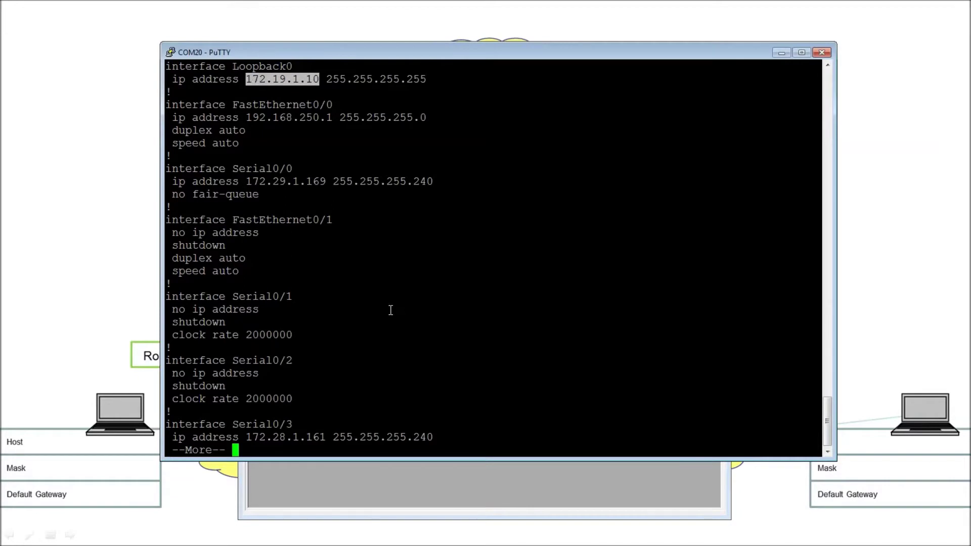
left_click(421, 513)
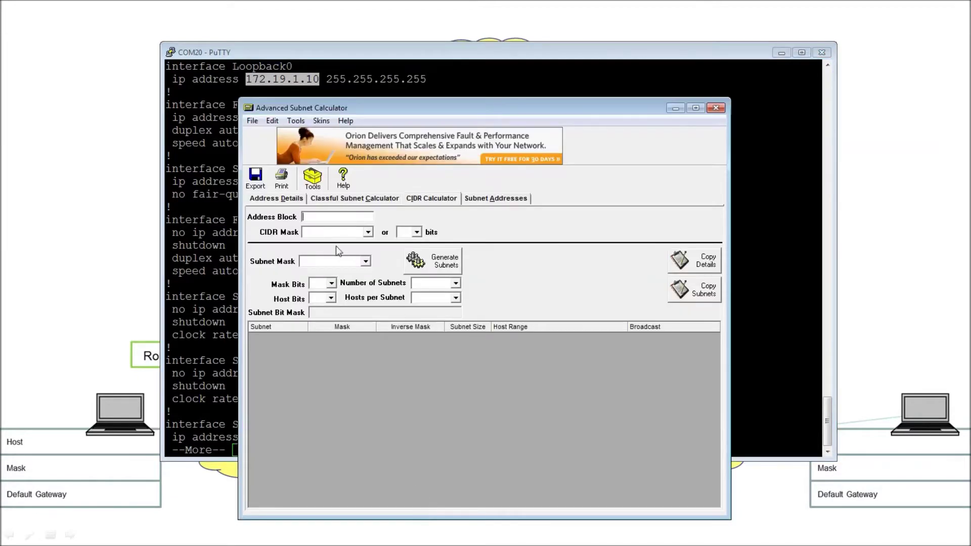
right_click(348, 223)
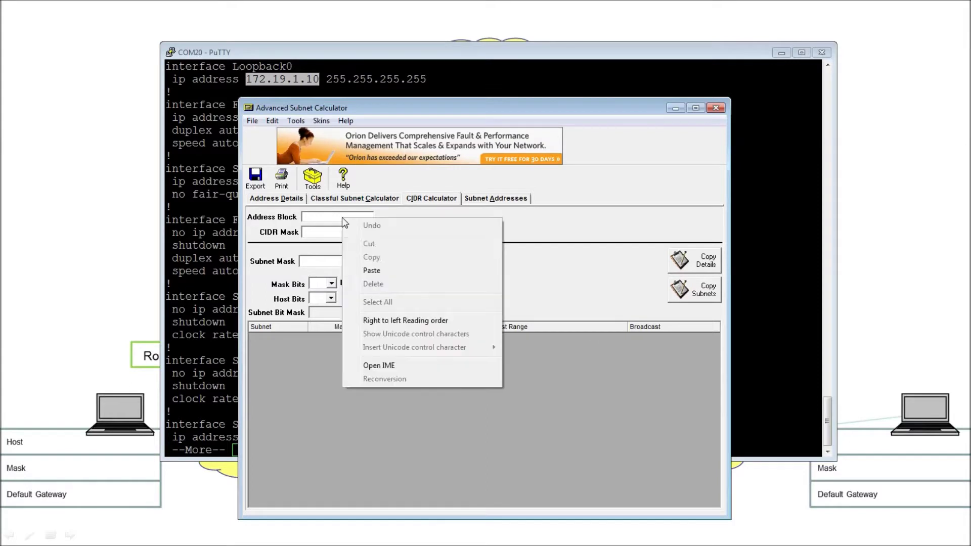
left_click(383, 269)
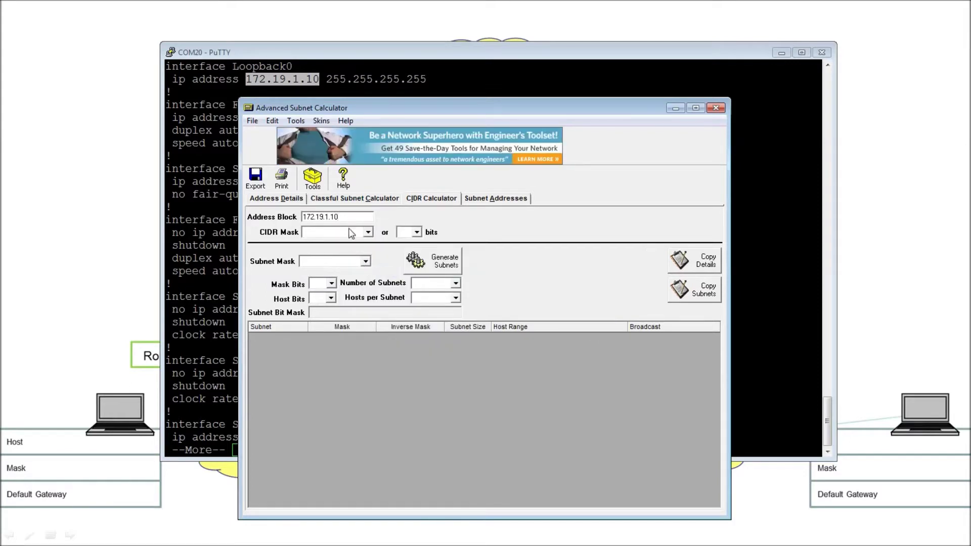
Choose the 255.255.255.255 CIDR mask for the address block.
left_click_drag(430, 84, 327, 84)
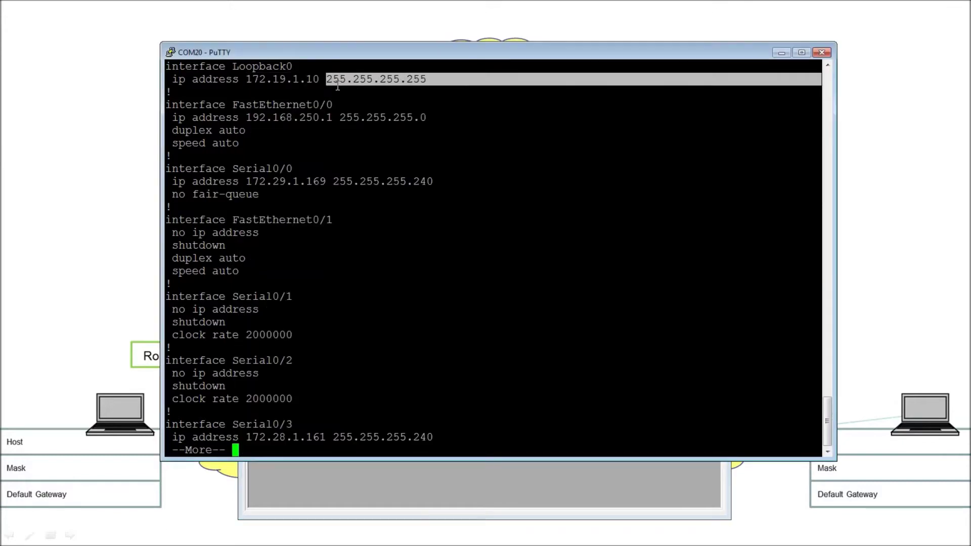
left_click(436, 497)
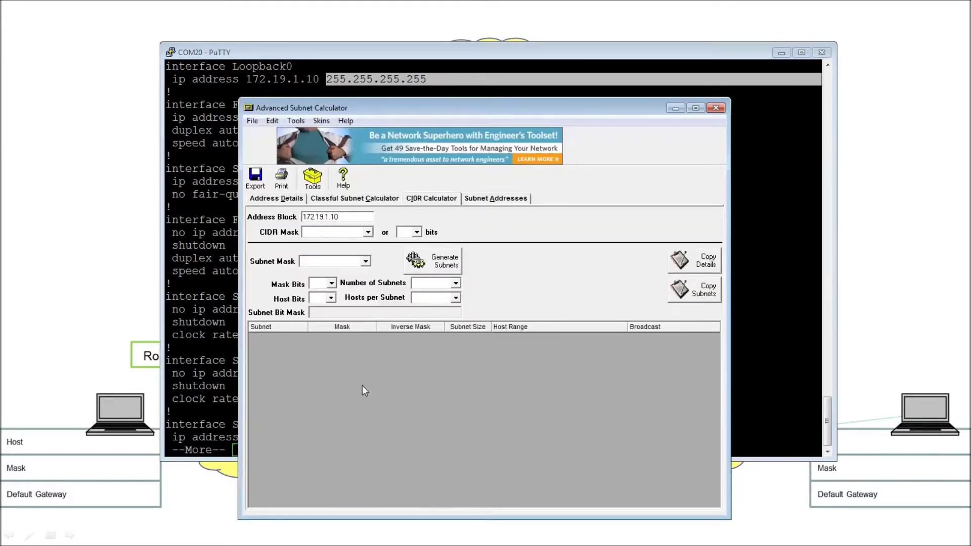
left_click(326, 233)
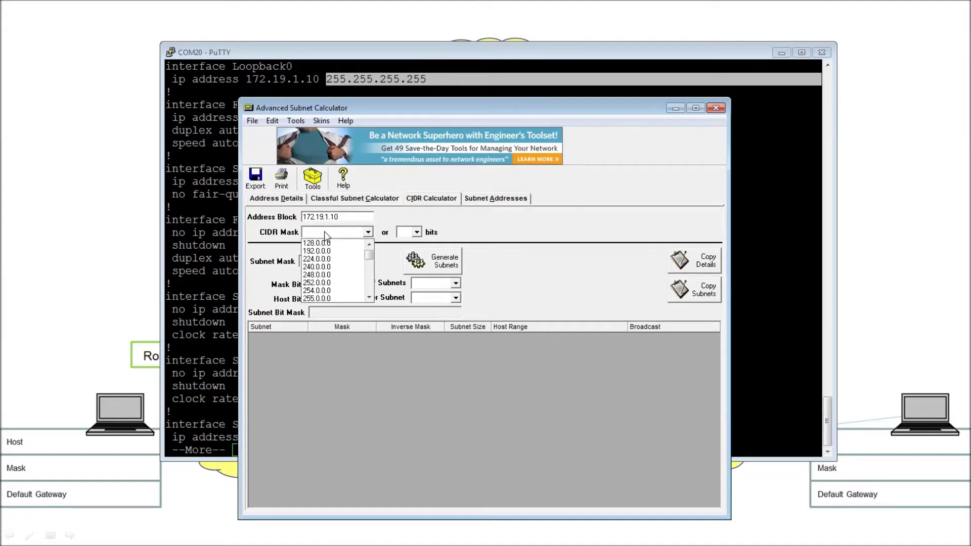
left_click(529, 234)
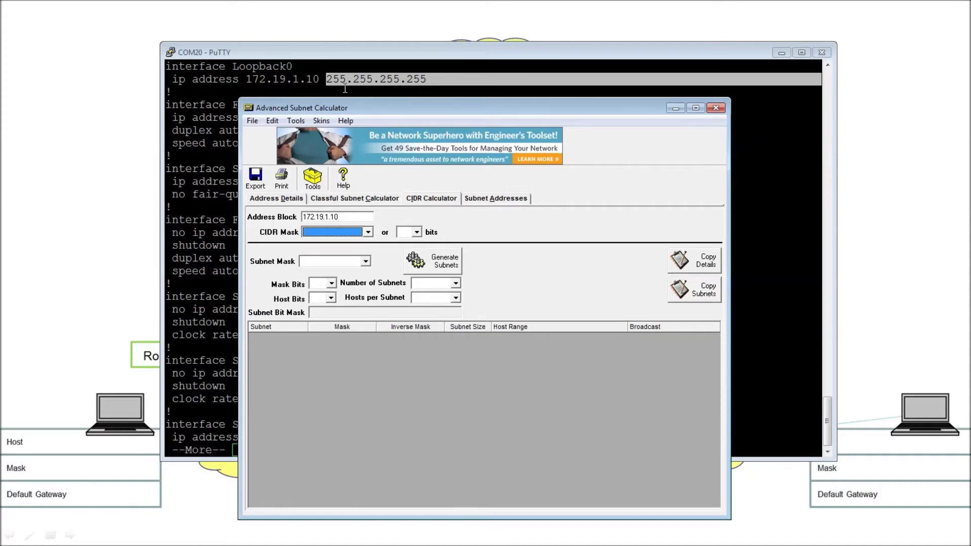
left_click(368, 232)
left_click_drag(369, 259, 372, 302)
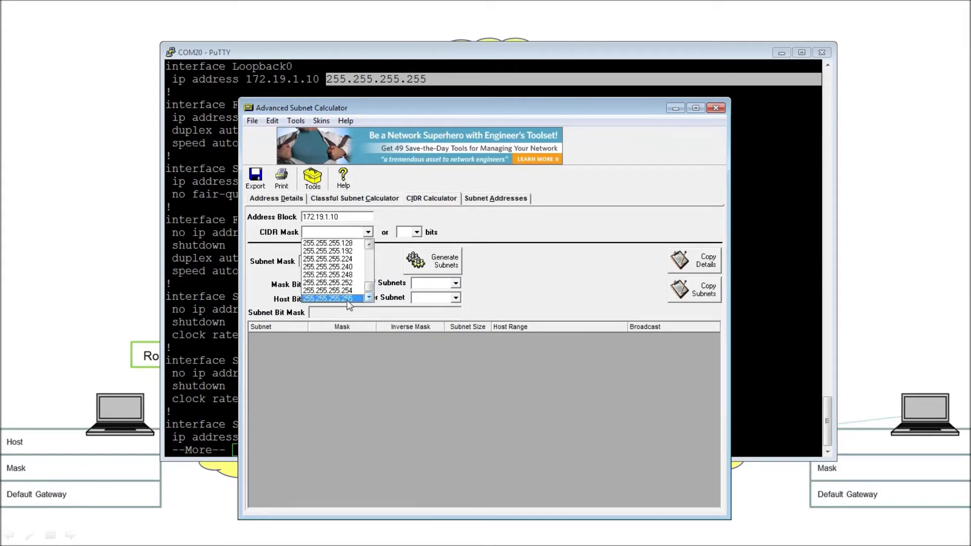
left_click(346, 299)
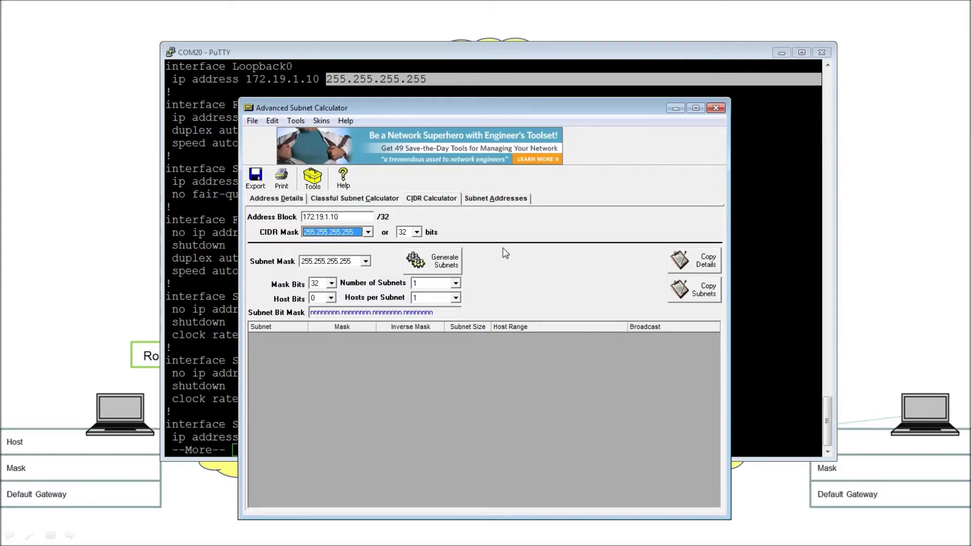
Generate the single 172.19.1.10/32 subnet (inverse mask 0.0.0.0, size 1).
left_click(447, 266)
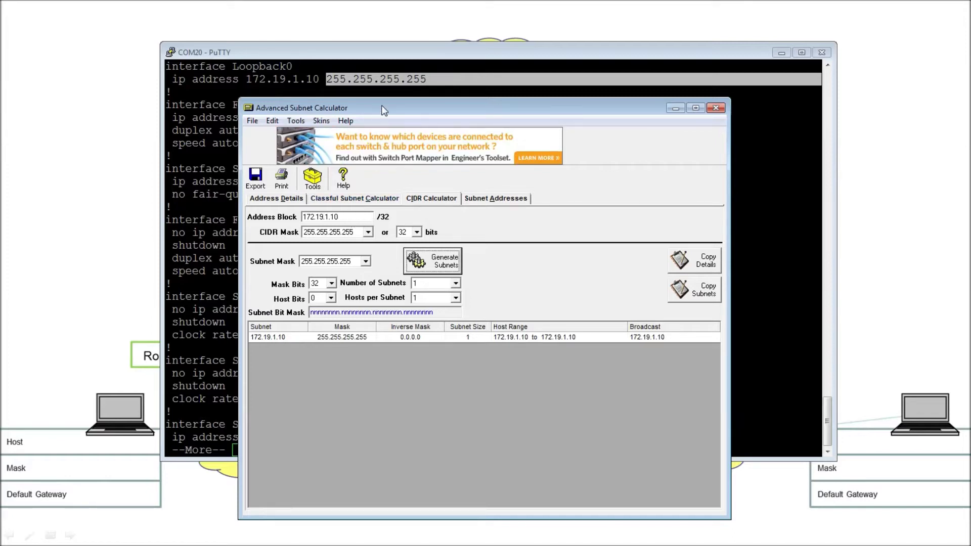
left_click_drag(384, 110, 380, 166)
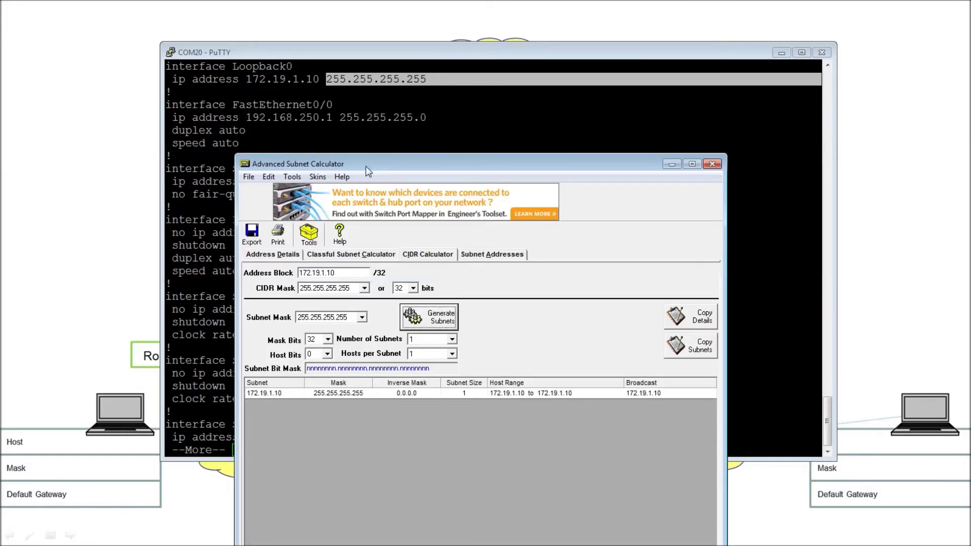
Replace the address block with FastEthernet0/0's 192.168.250.1 copied from PuTTY.
left_click_drag(366, 167, 354, 139)
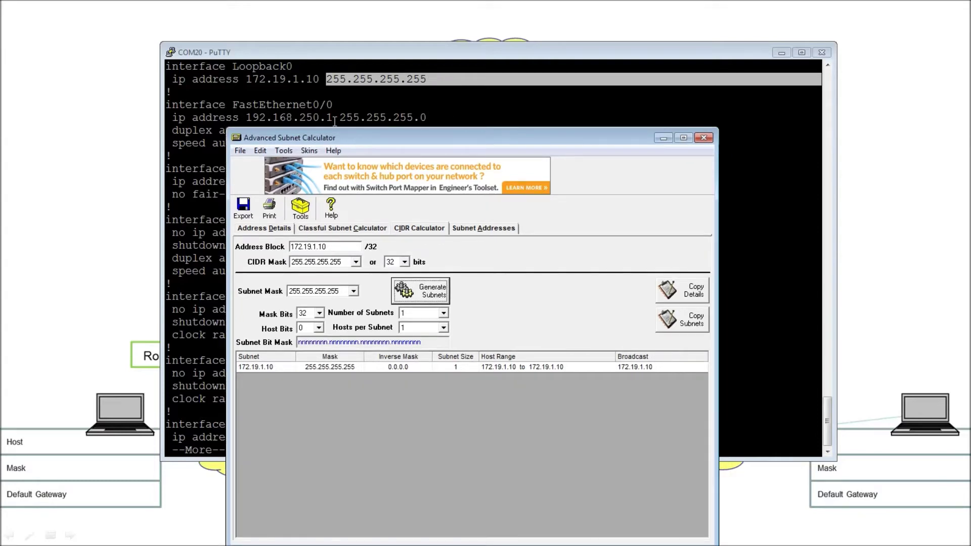
left_click_drag(336, 123, 254, 124)
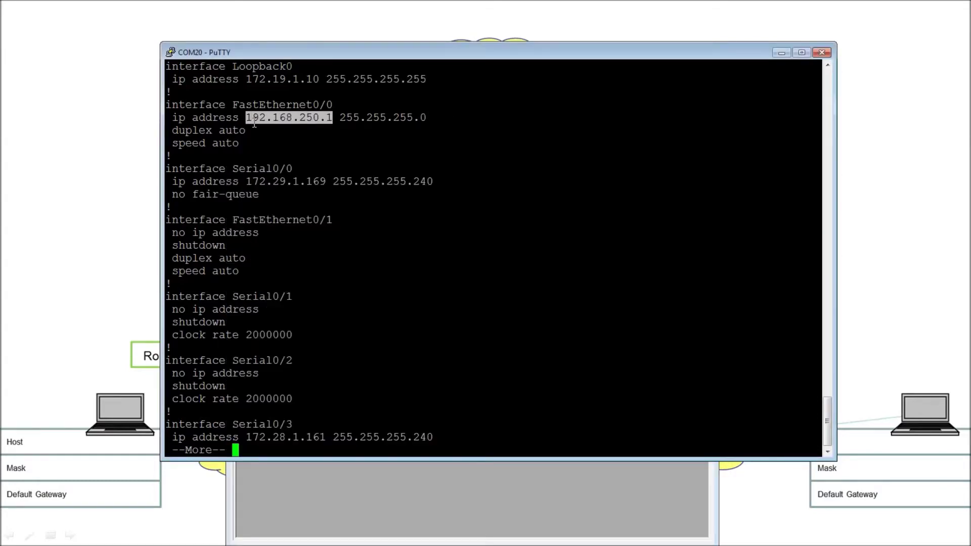
left_click(387, 481)
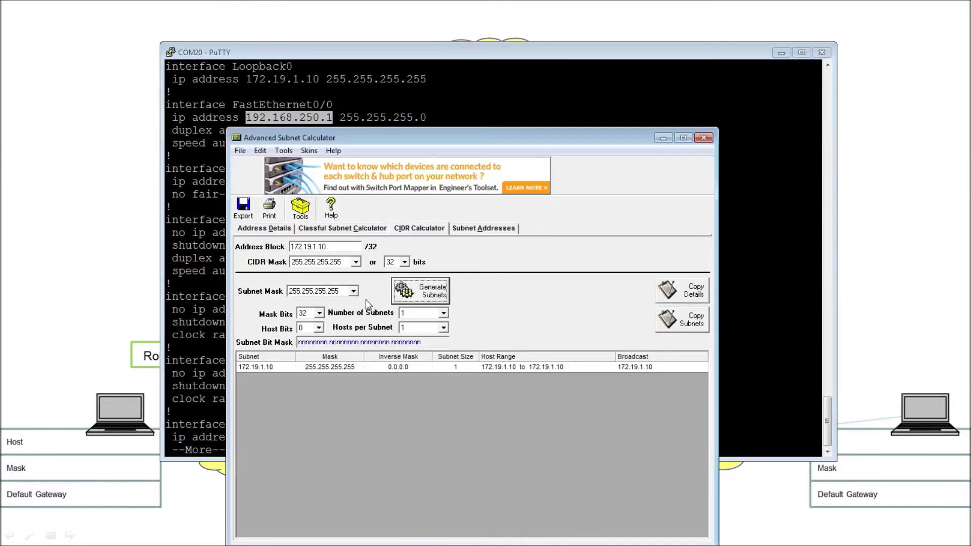
left_click_drag(338, 247, 259, 253)
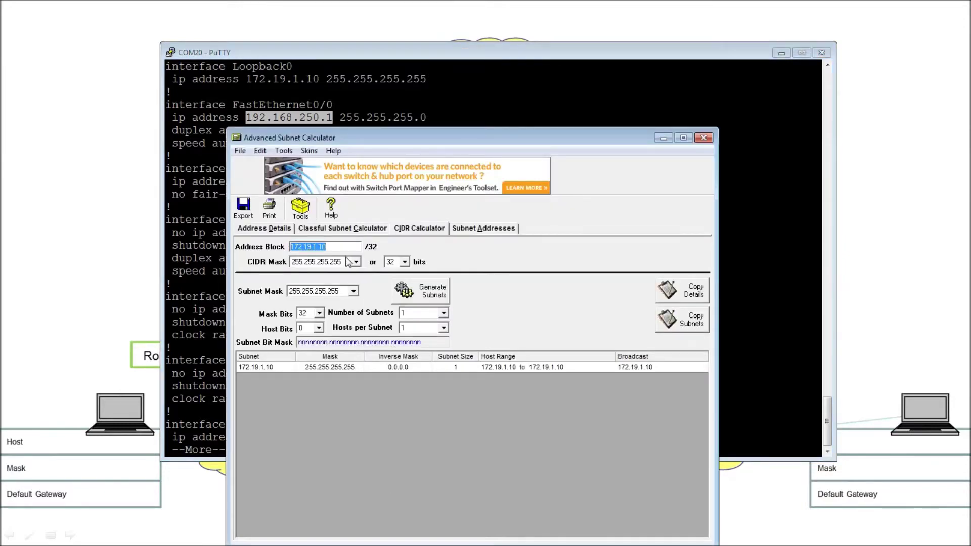
type("192.168.250.1")
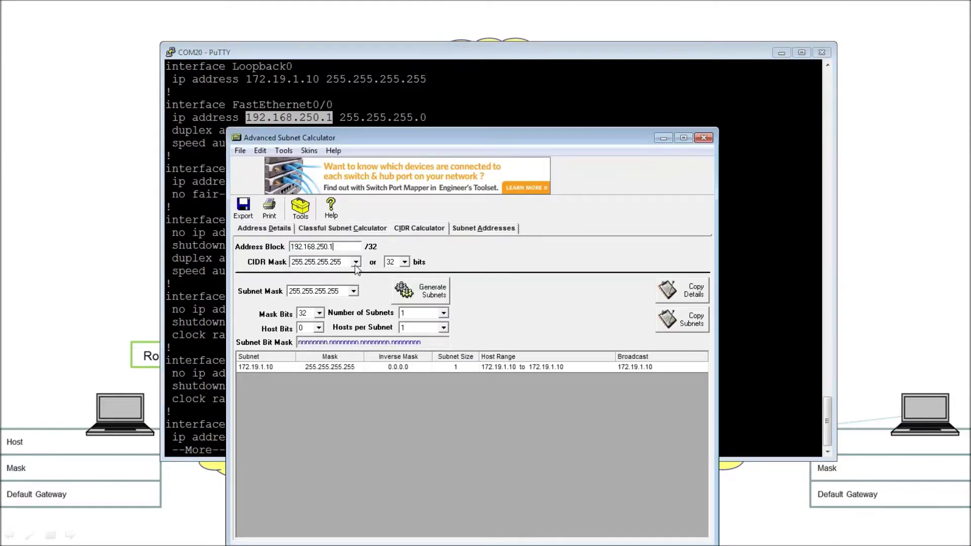
Set a 24-bit prefix and generate the 192.168.250.0/24 subnet with 254 hosts.
left_click(356, 261)
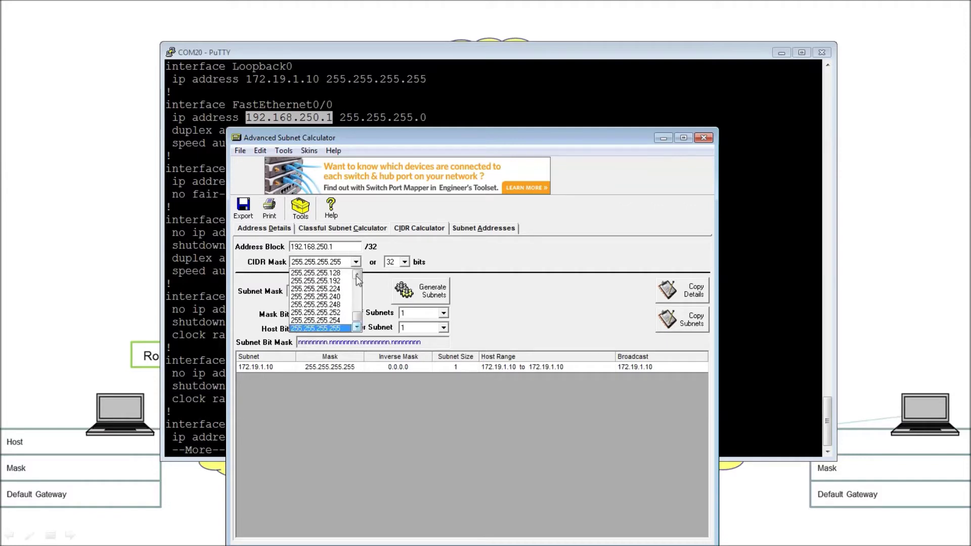
left_click(356, 274)
left_click(357, 275)
left_click(341, 281)
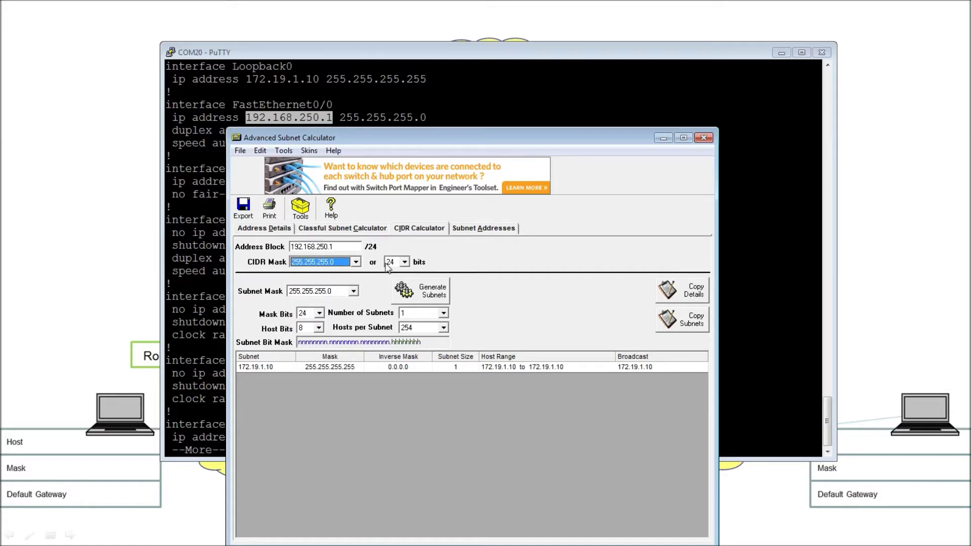
left_click(356, 262)
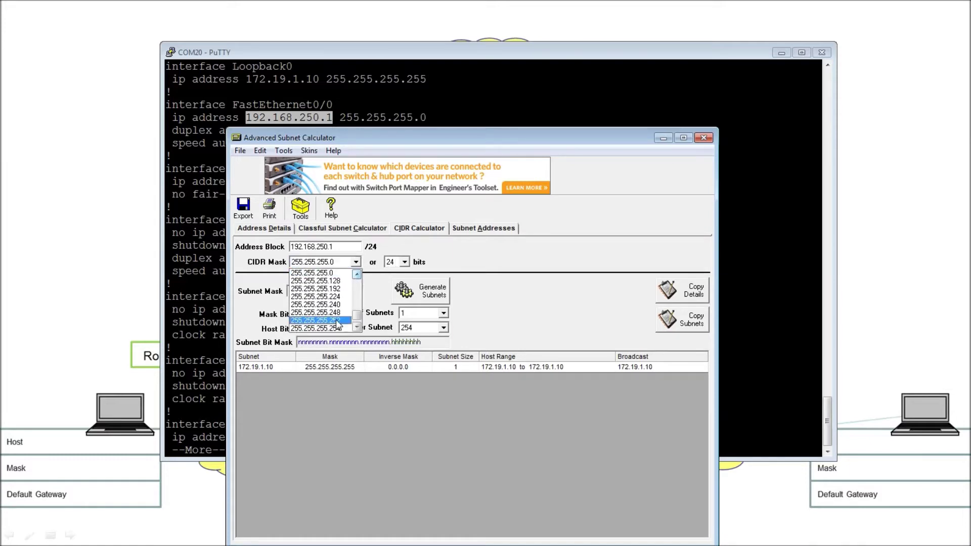
left_click(336, 328)
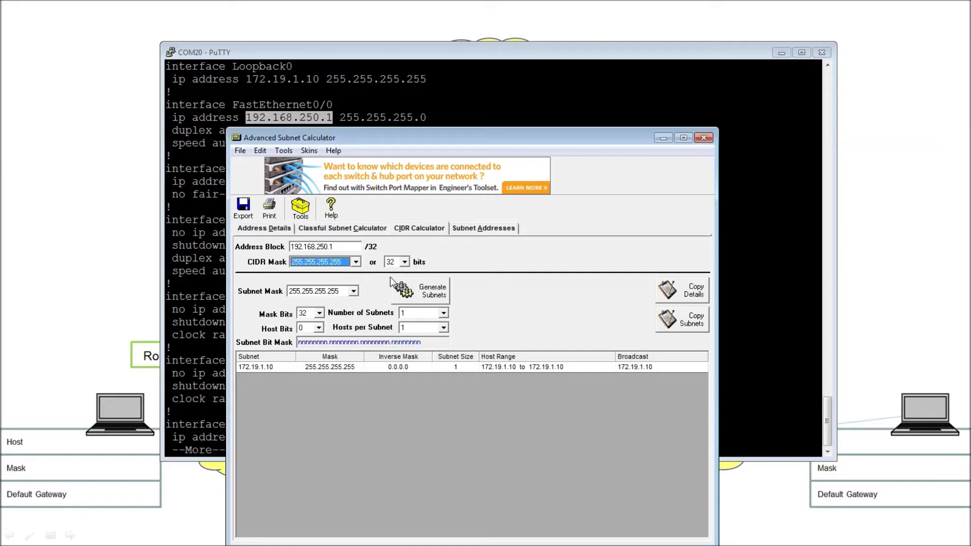
left_click(405, 262)
left_click(405, 274)
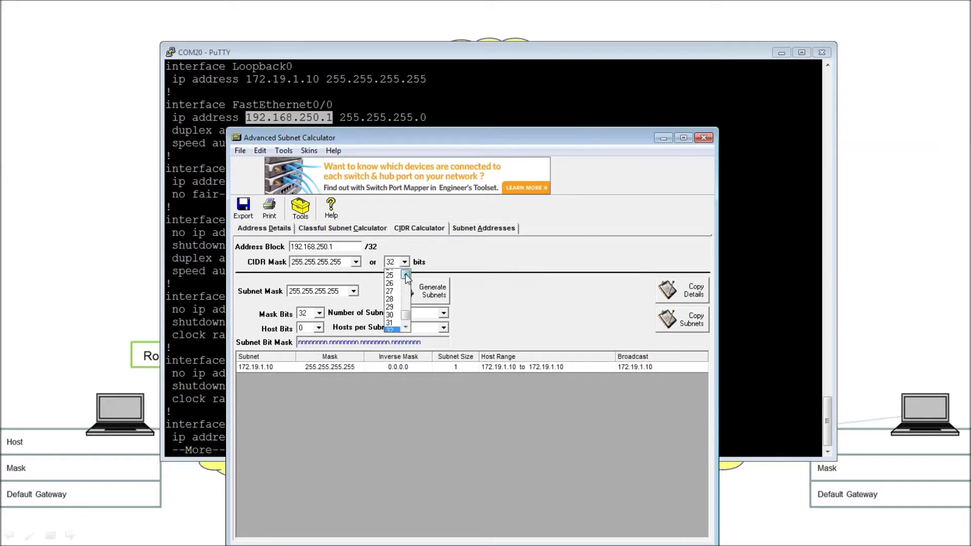
left_click(405, 275)
left_click(391, 276)
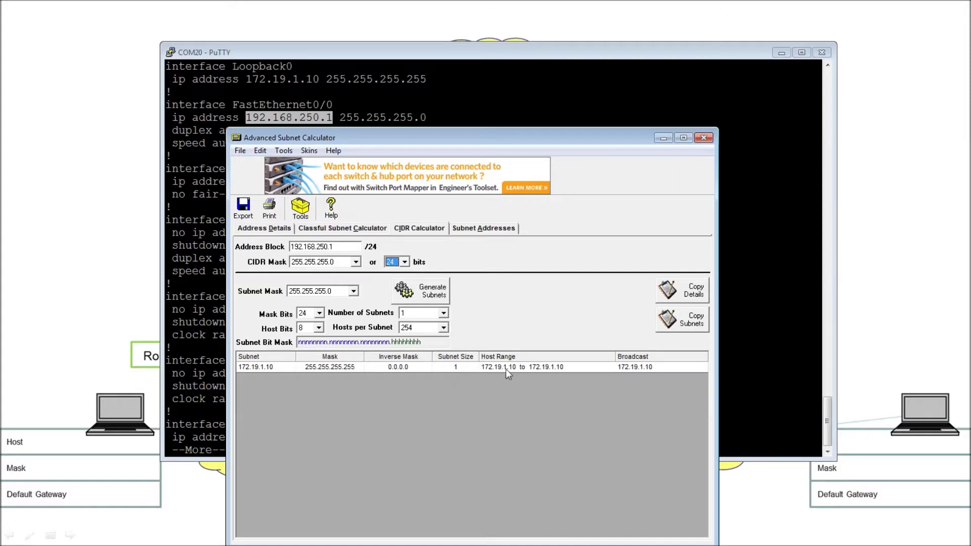
left_click(433, 299)
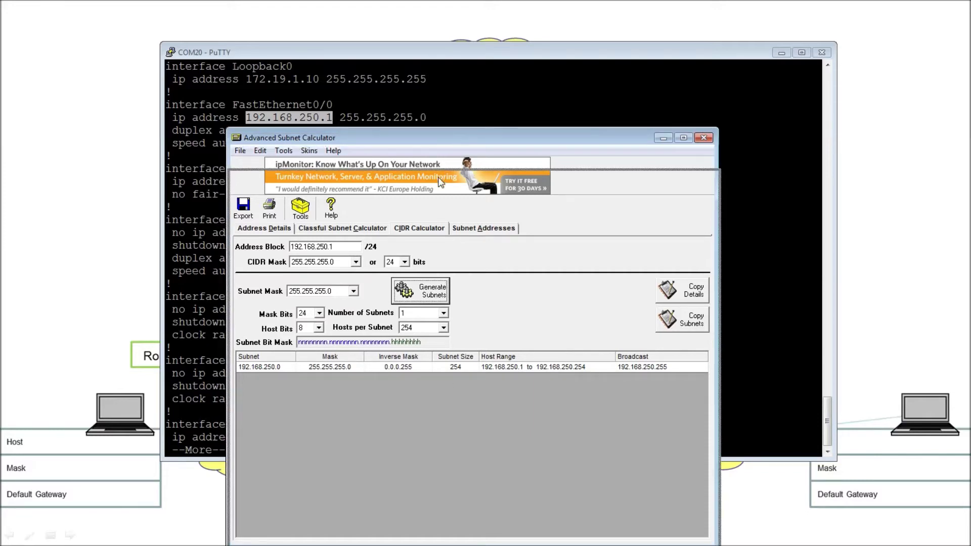
Move the calculator down to reveal Serial0/0's 172.29.1.169 255.255.255.240 line.
left_click_drag(438, 140, 443, 204)
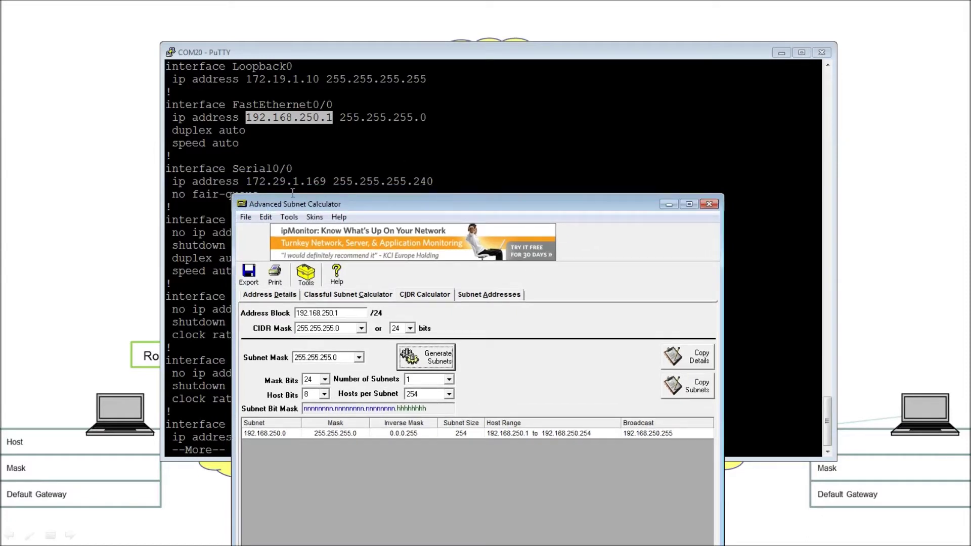
Paste Serial0/0's 172.29.1.169 as the address block and choose the 255.255.255.240 mask.
left_click(330, 188)
left_click_drag(327, 185, 245, 185)
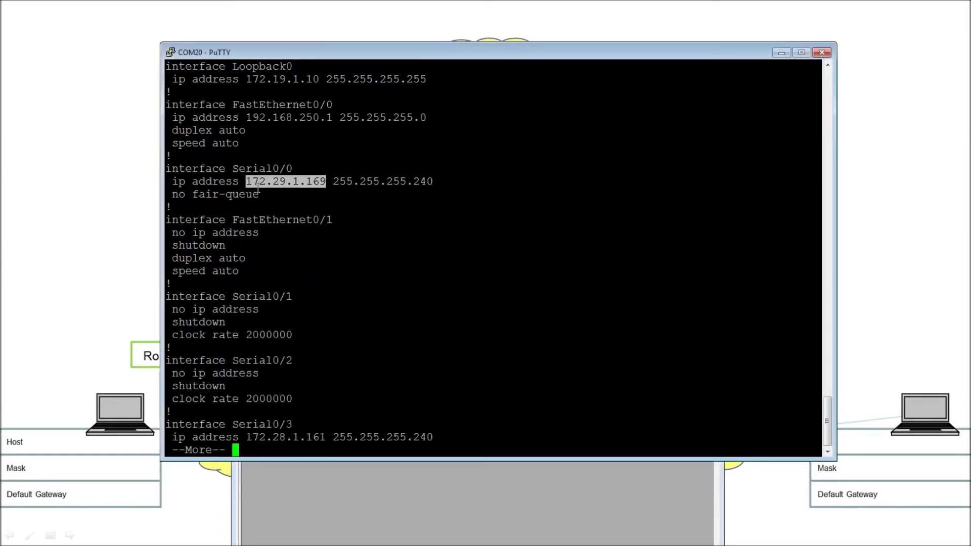
left_click(402, 499)
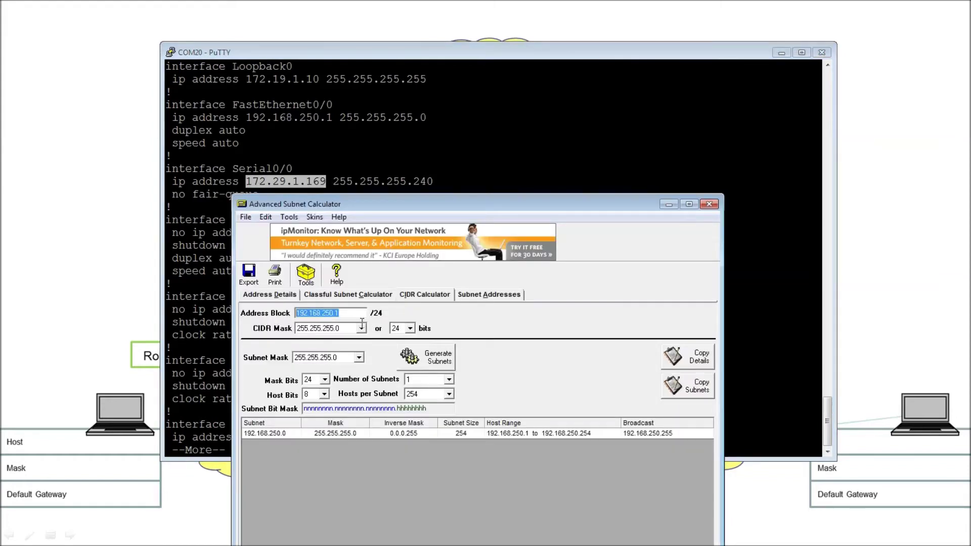
type("172.29.1.169")
left_click(361, 329)
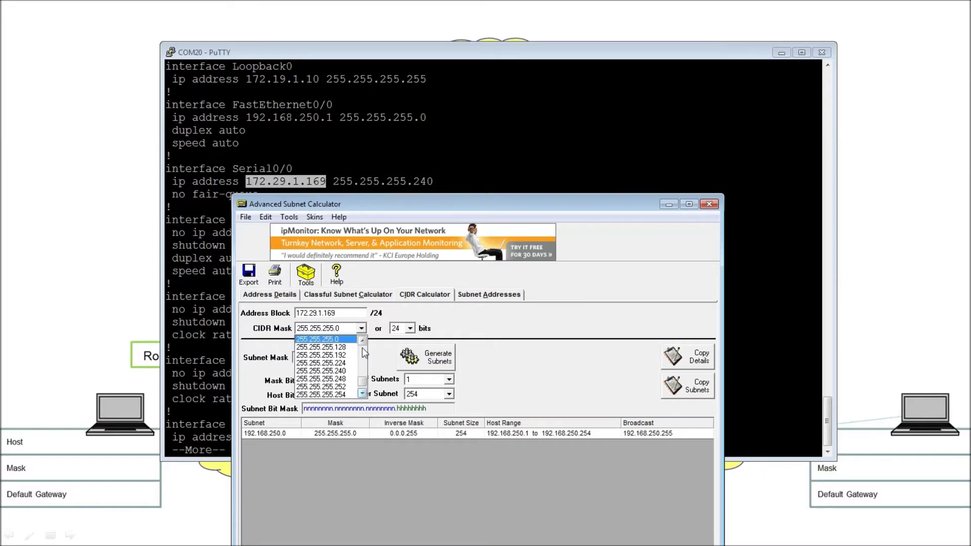
left_click(344, 372)
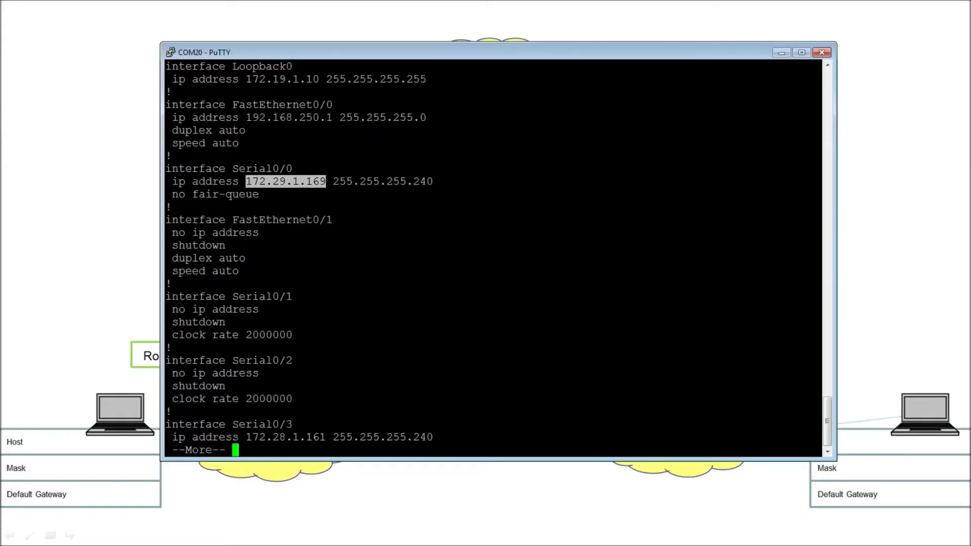
key("alt+Tab")
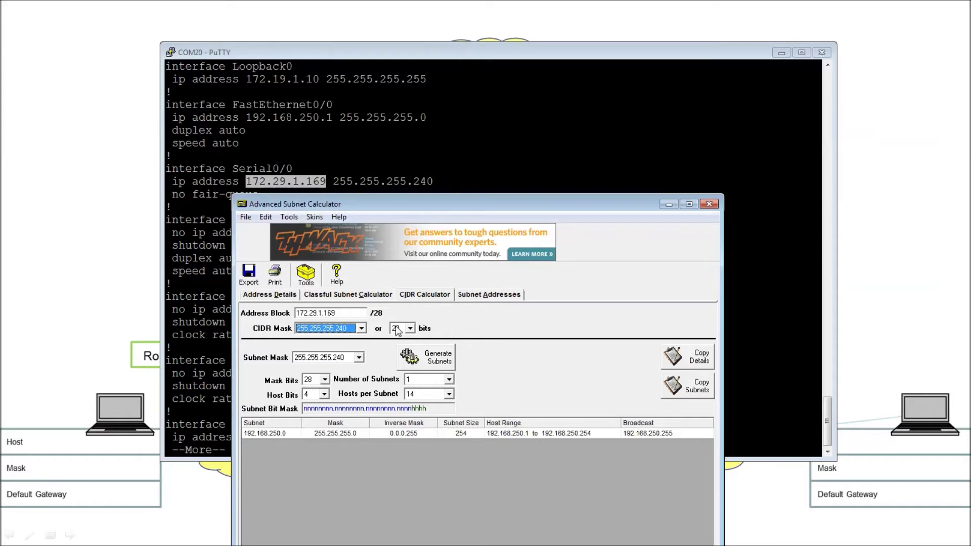
Generate the 172.29.1.160/28 subnet: hosts 172.29.1.161–174, broadcast 172.29.1.175.
left_click(436, 360)
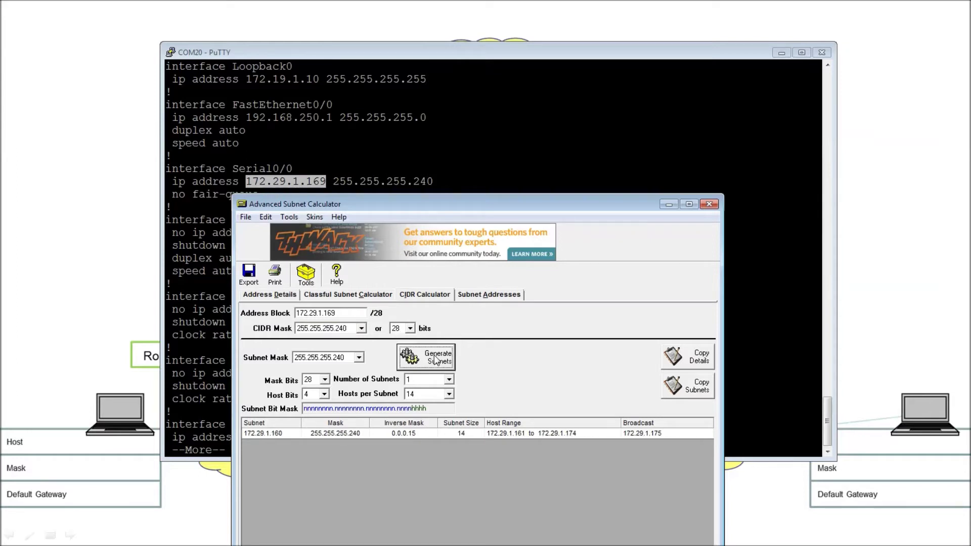
Set the address block prefix to 24 bits, yielding 16 subnets of 14 hosts.
left_click(410, 329)
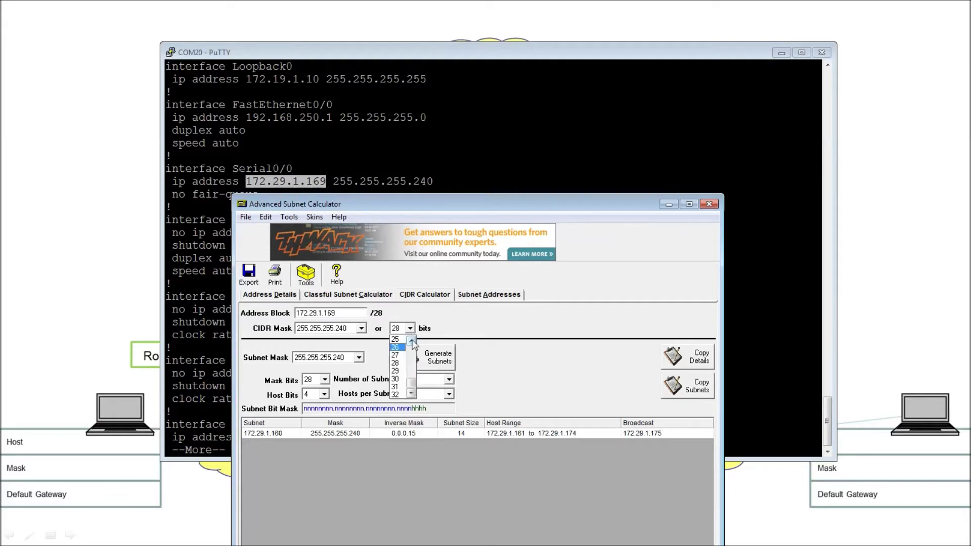
left_click(411, 341)
left_click(400, 348)
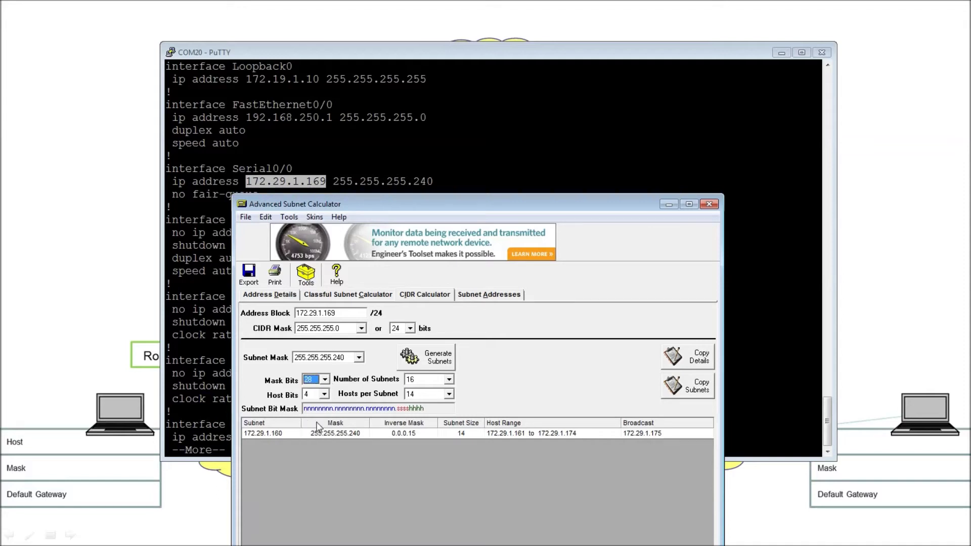
Generate the sixteen /28 subnets and walk through rows 172.29.1.0 to 172.29.1.96.
left_click(440, 362)
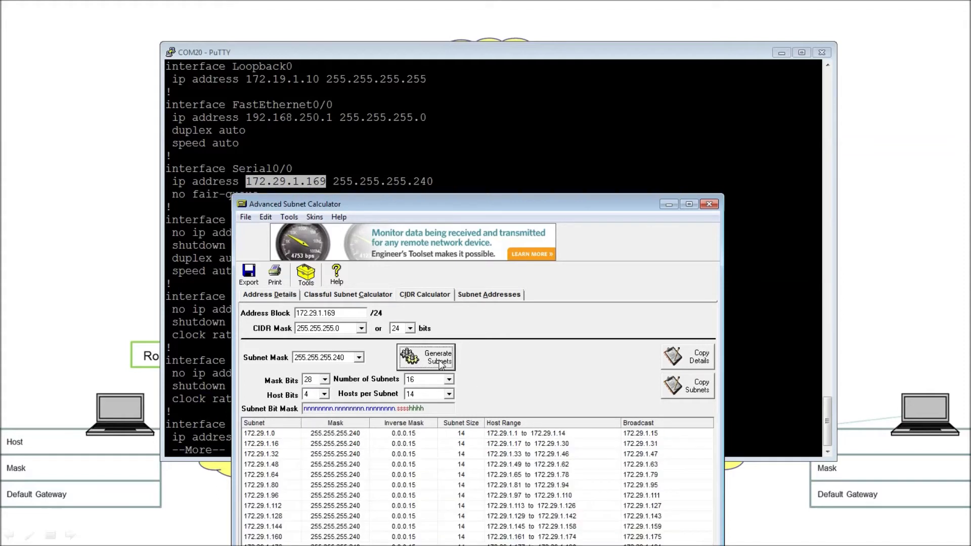
left_click_drag(529, 199, 527, 67)
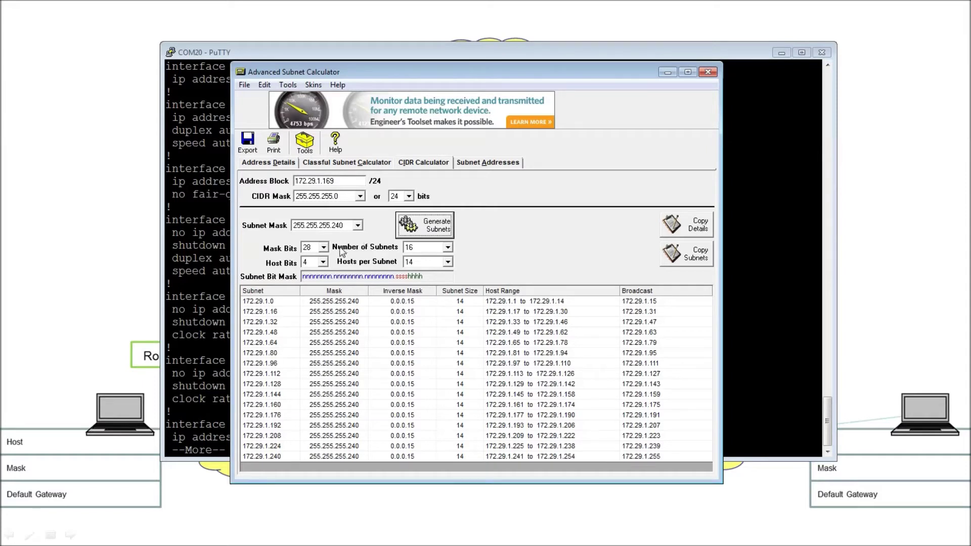
left_click(275, 302)
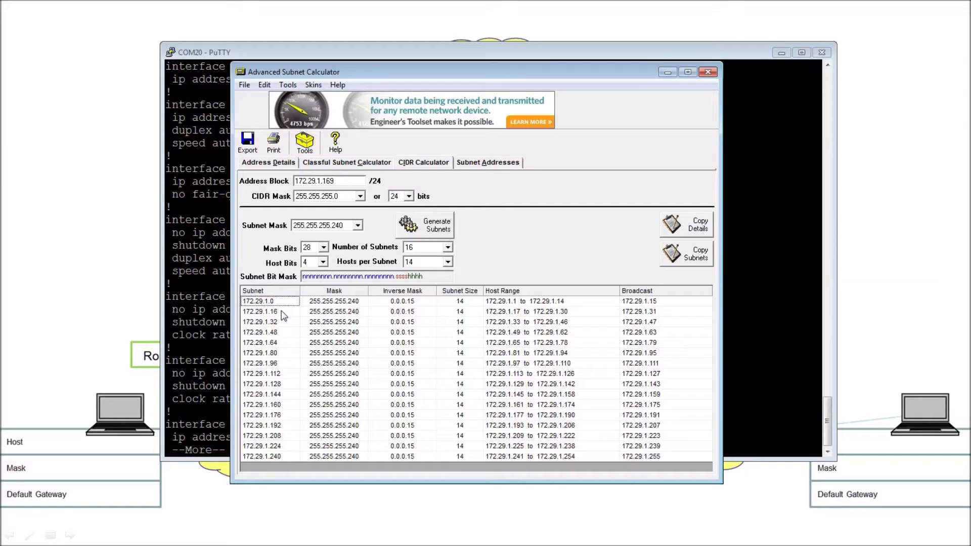
left_click(281, 312)
left_click(283, 323)
left_click(284, 333)
left_click(287, 343)
left_click(290, 354)
left_click(292, 364)
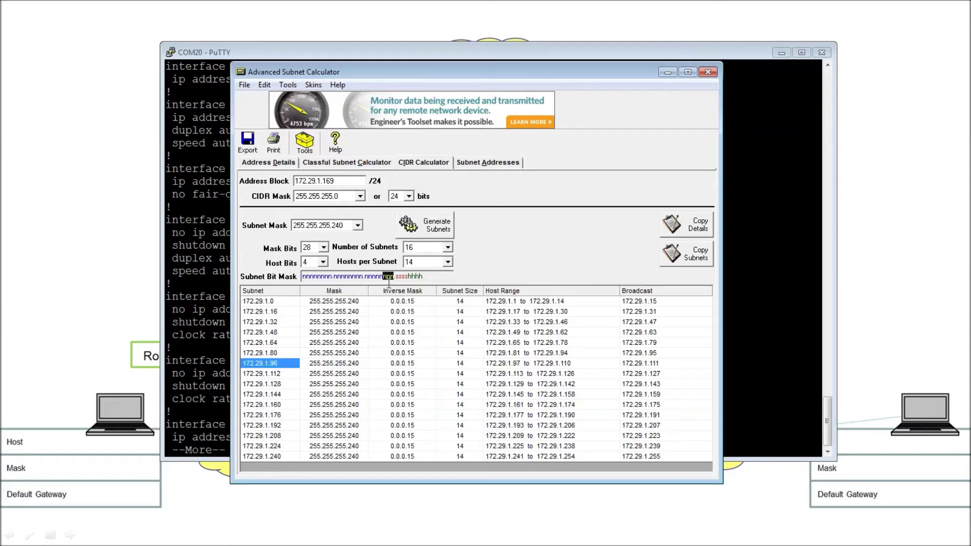
Highlight the network, subnet (ssss) and host bits of the Subnet Bit Mask in turn.
left_click_drag(393, 277, 299, 277)
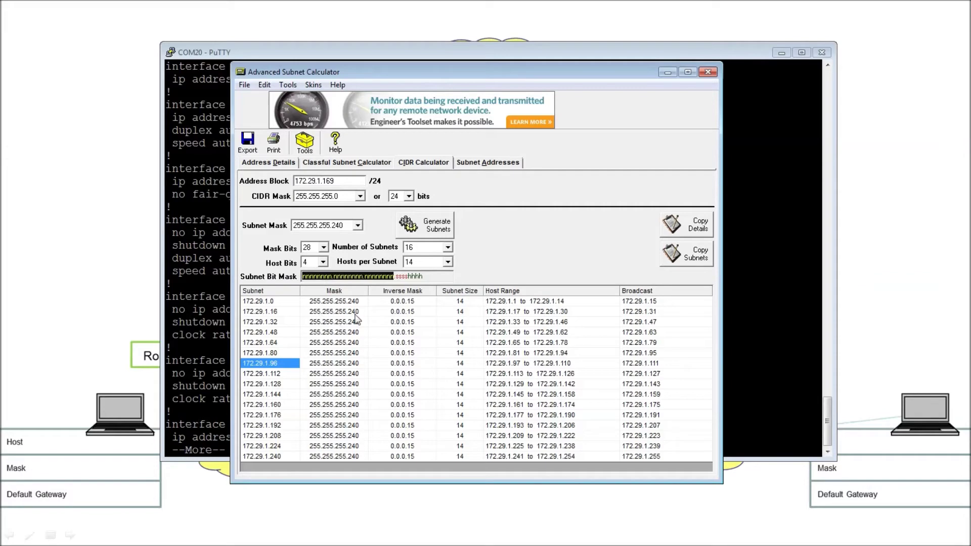
left_click(303, 278)
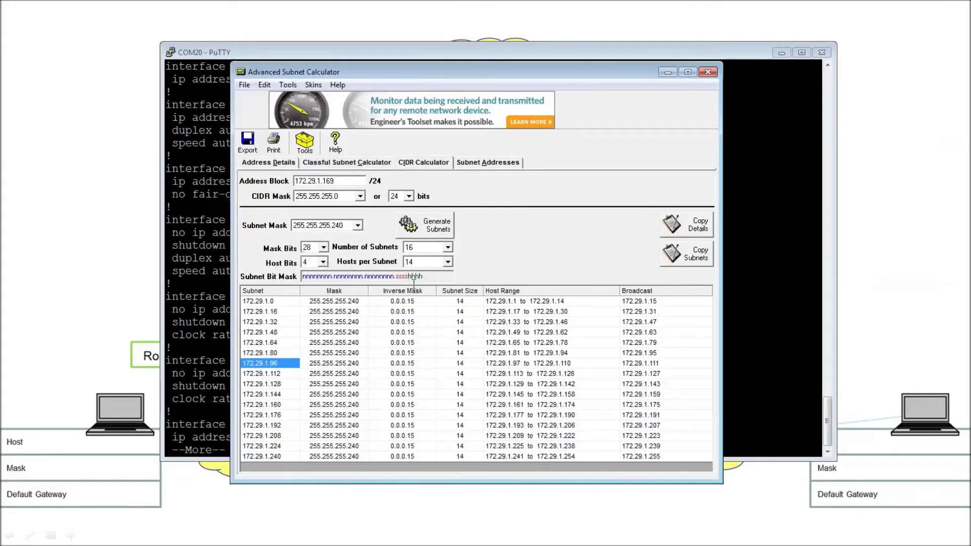
left_click_drag(408, 277, 394, 277)
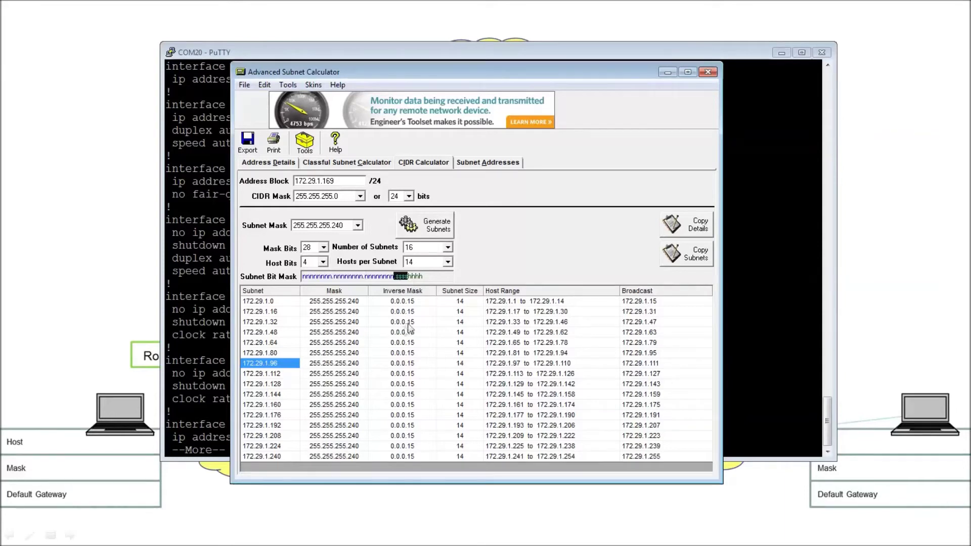
left_click(456, 279)
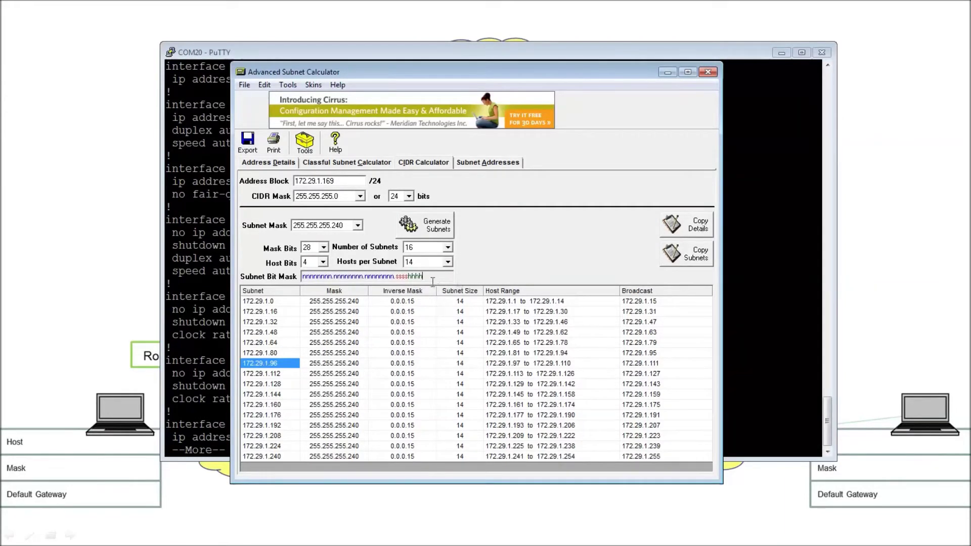
left_click_drag(429, 277, 418, 277)
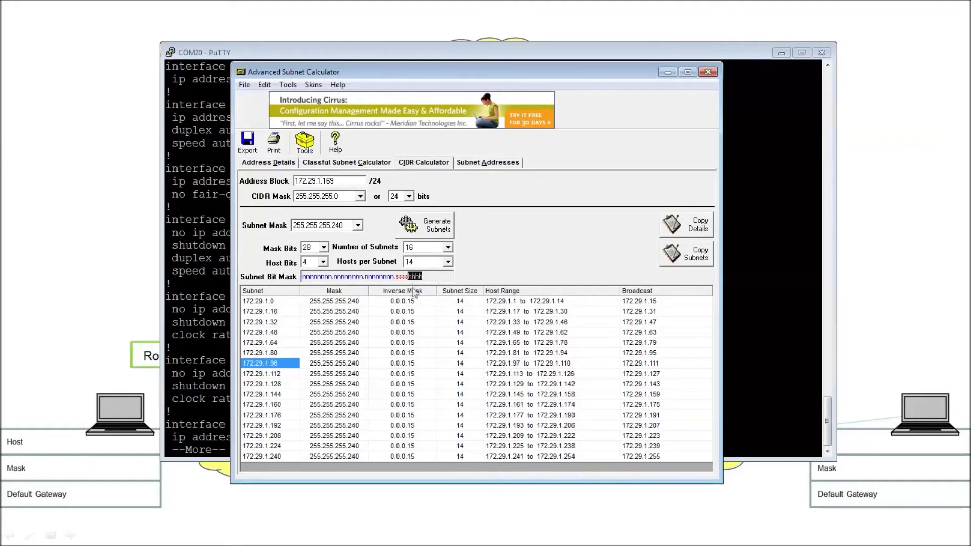
left_click(248, 302)
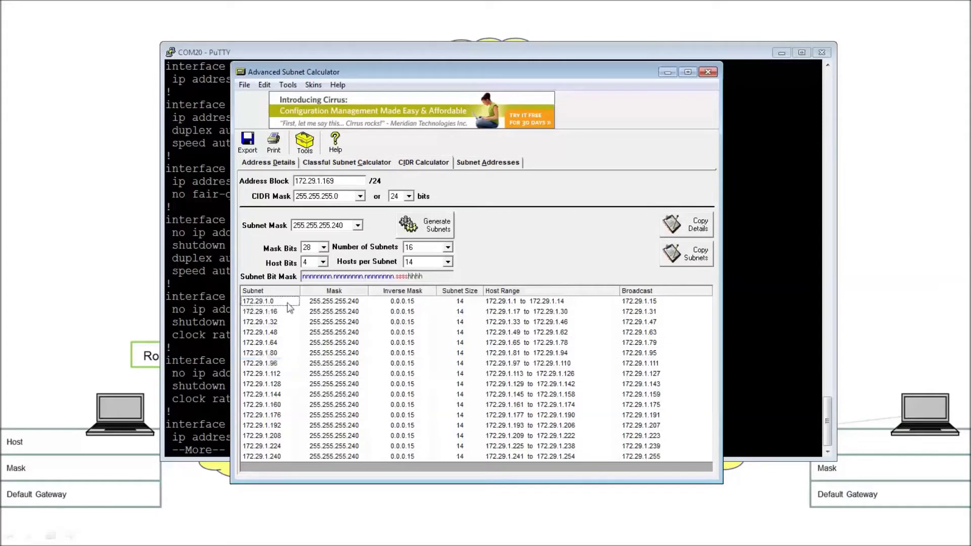
left_click_drag(299, 302, 427, 302)
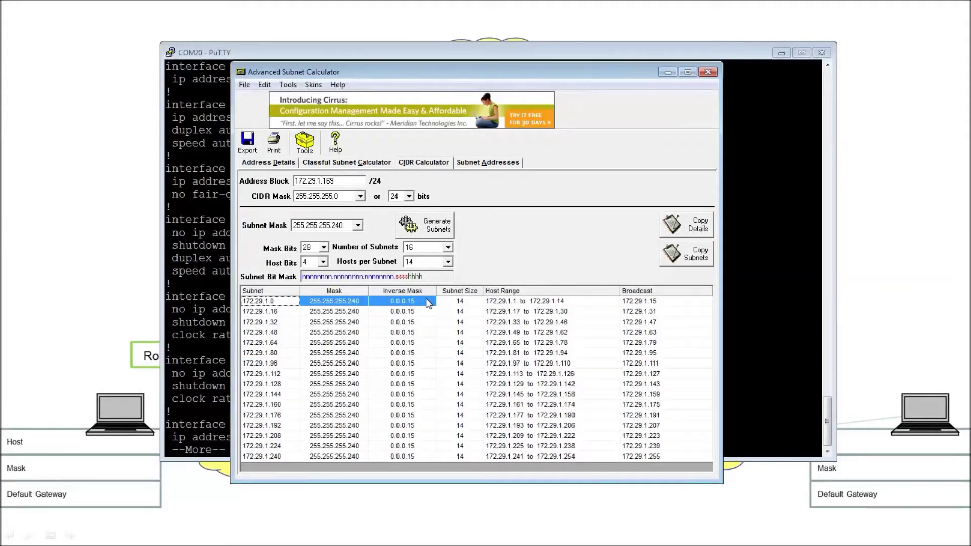
left_click(504, 303)
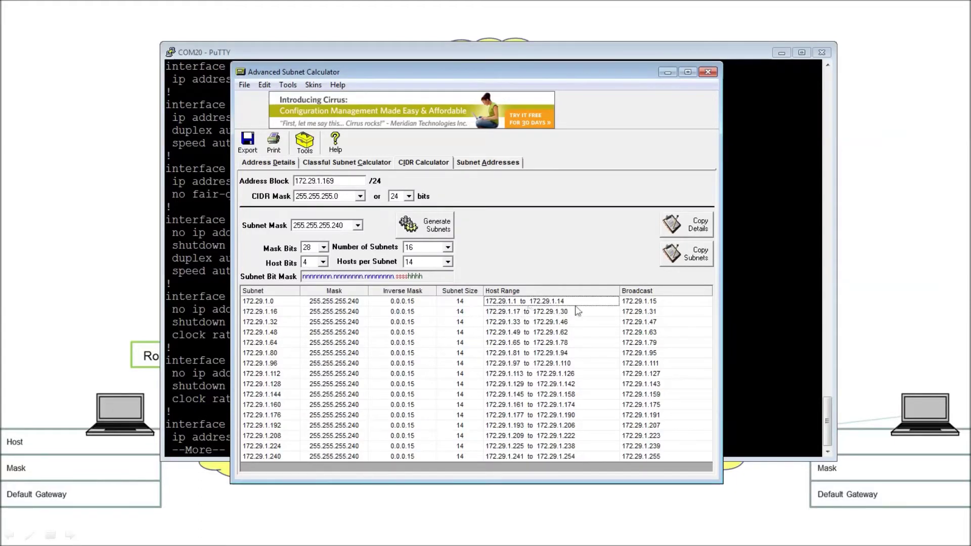
left_click(282, 303)
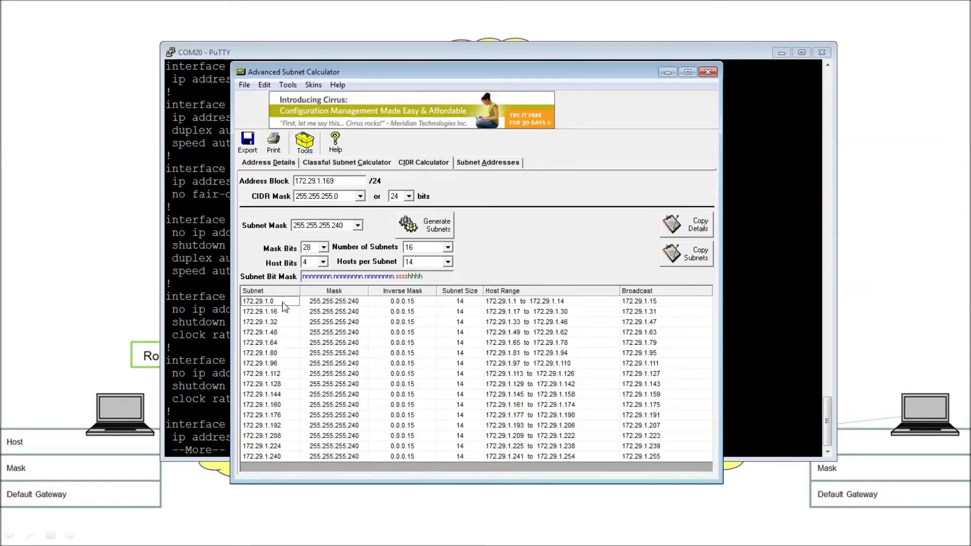
left_click(505, 303)
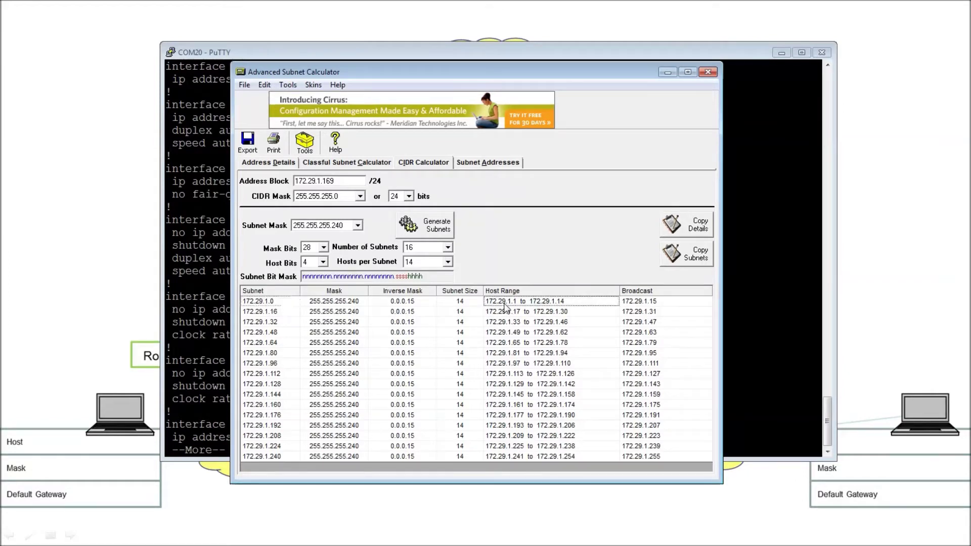
left_click(571, 290)
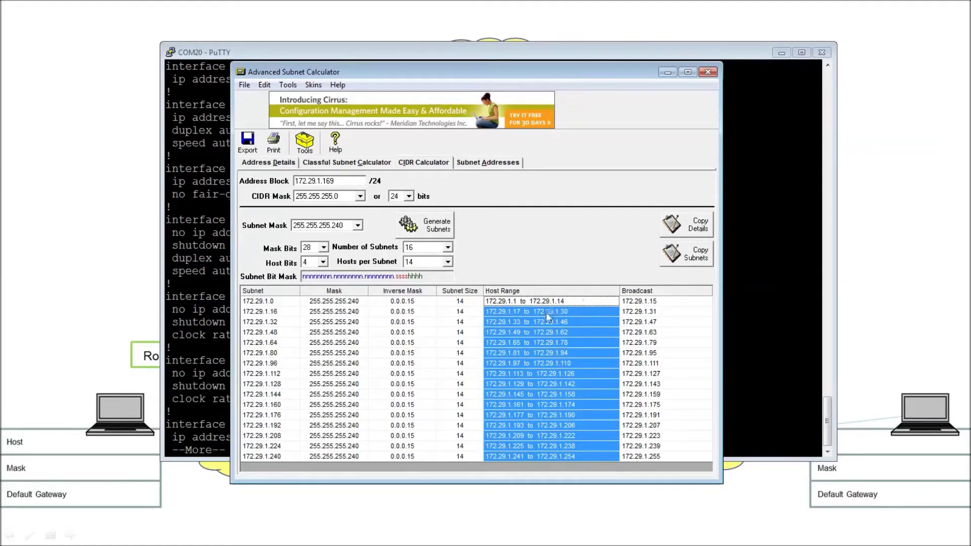
left_click(253, 312)
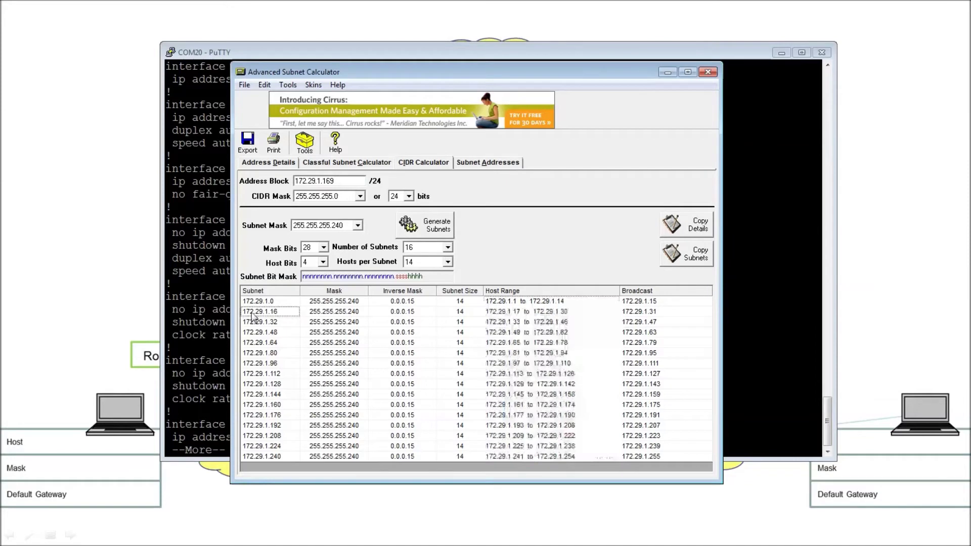
left_click_drag(252, 316, 261, 296)
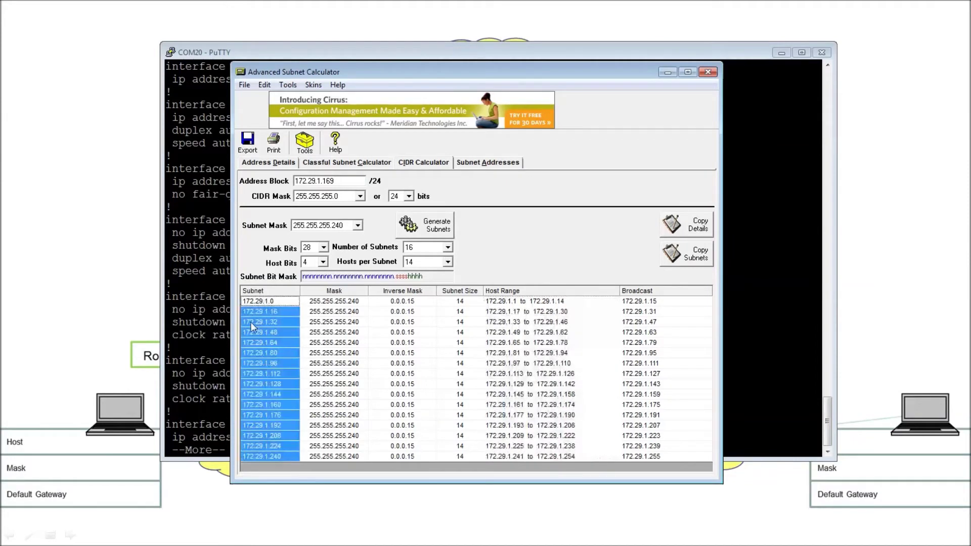
left_click(271, 303)
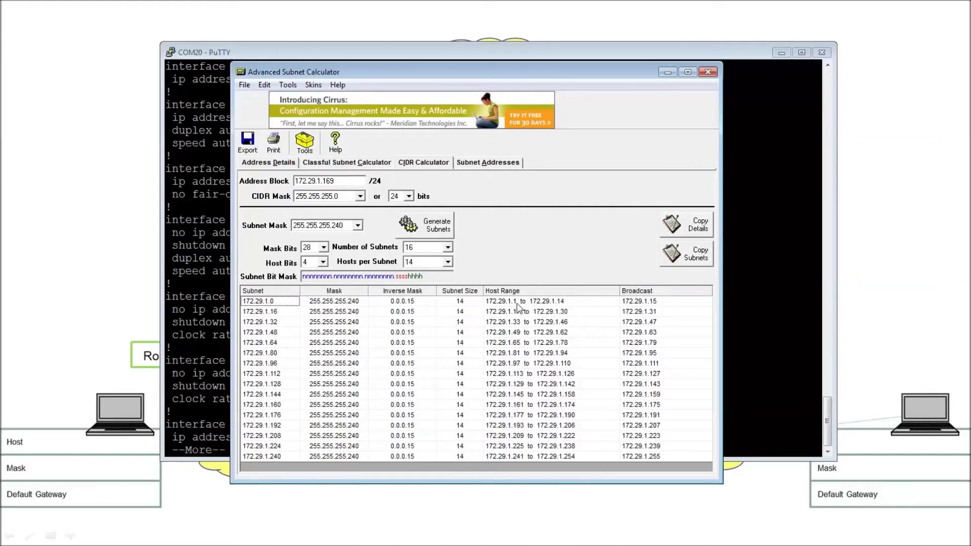
left_click(514, 305)
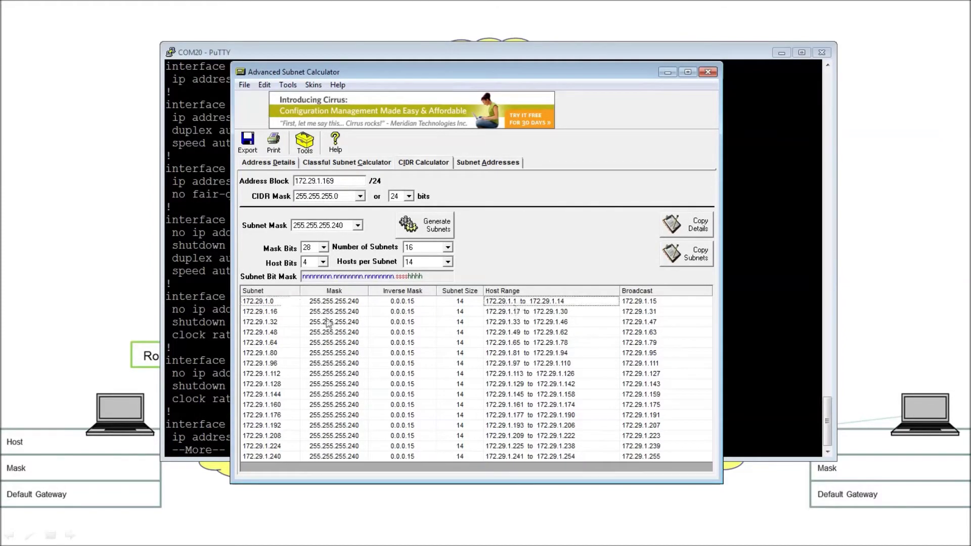
left_click(282, 313)
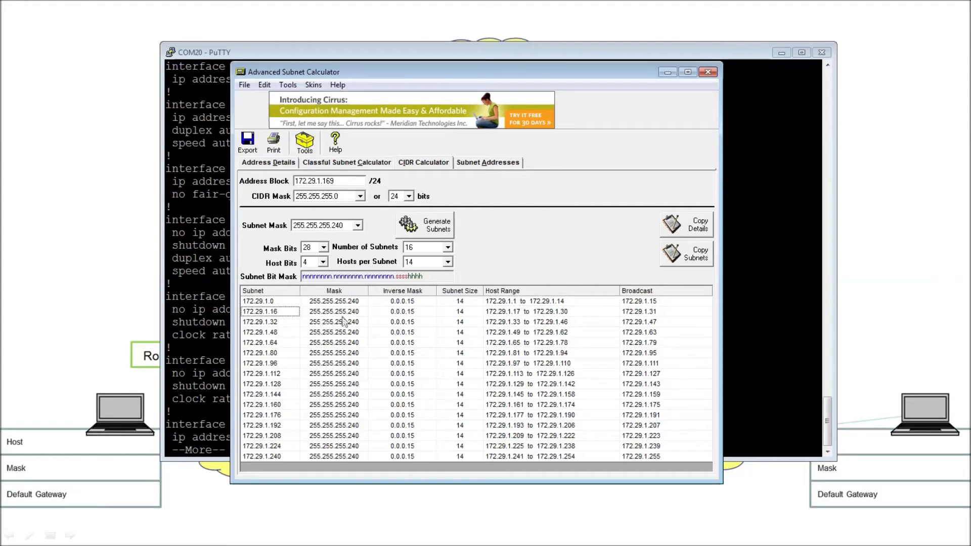
left_click(515, 313)
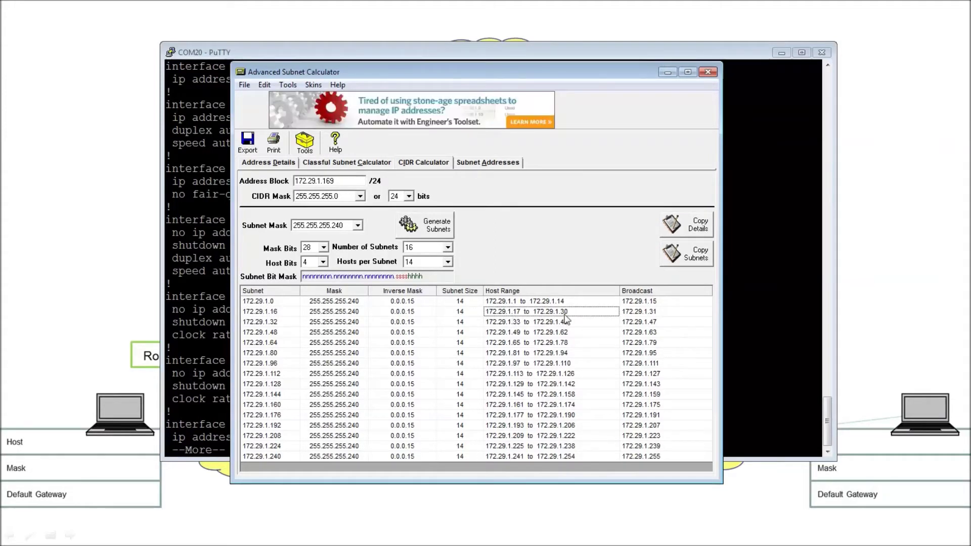
left_click(647, 302)
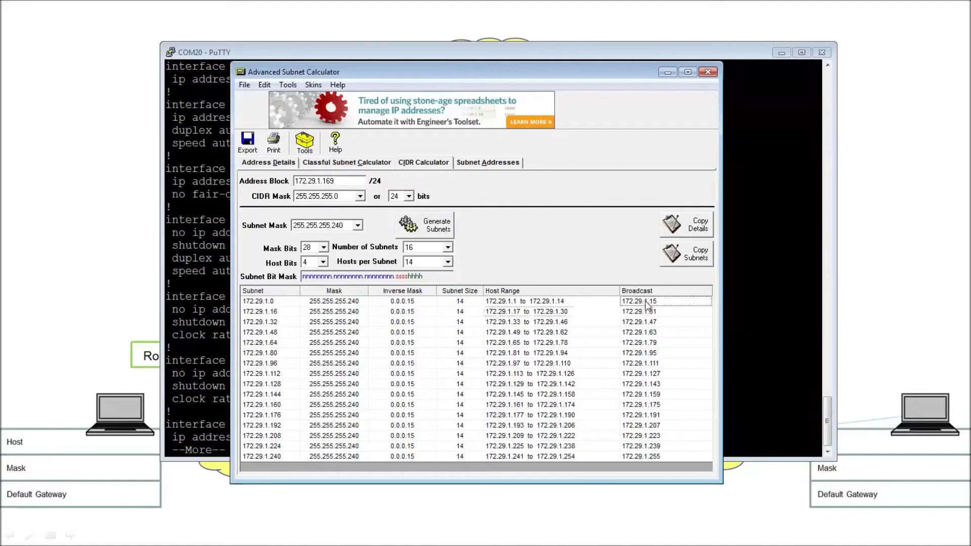
left_click_drag(647, 302, 650, 338)
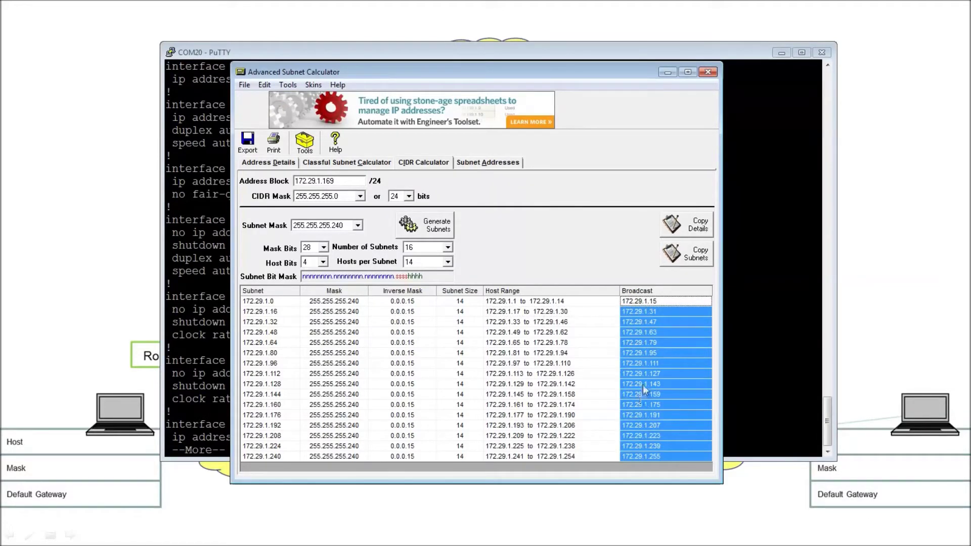
left_click(287, 293)
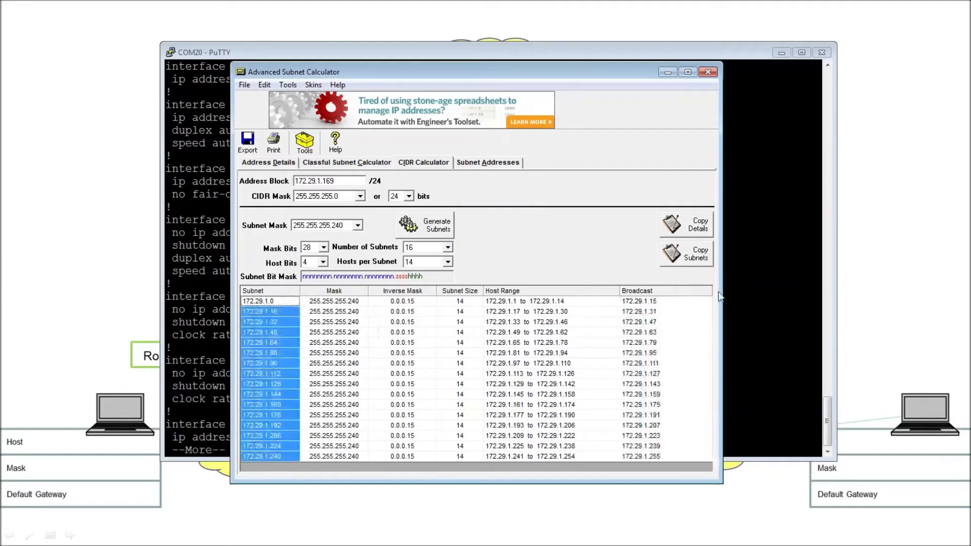
left_click(696, 292)
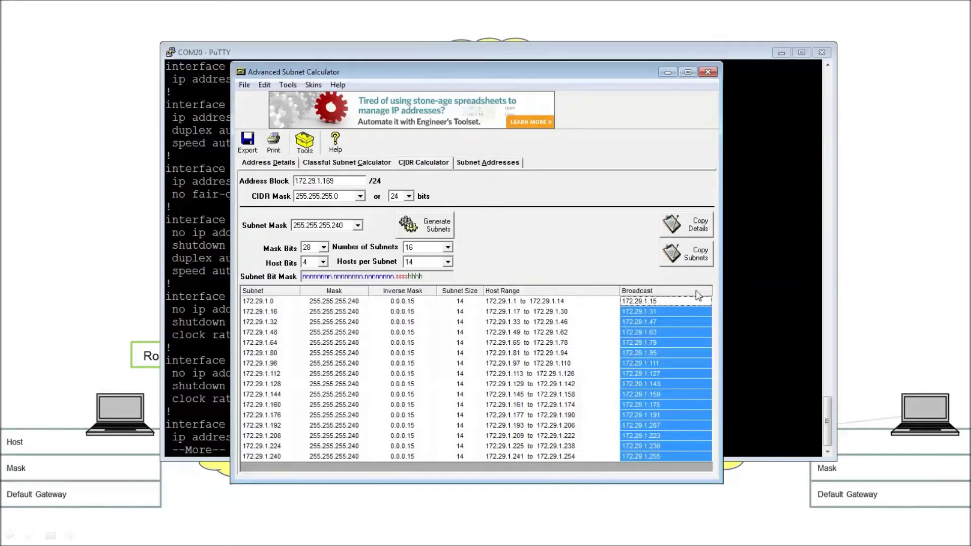
left_click(248, 312)
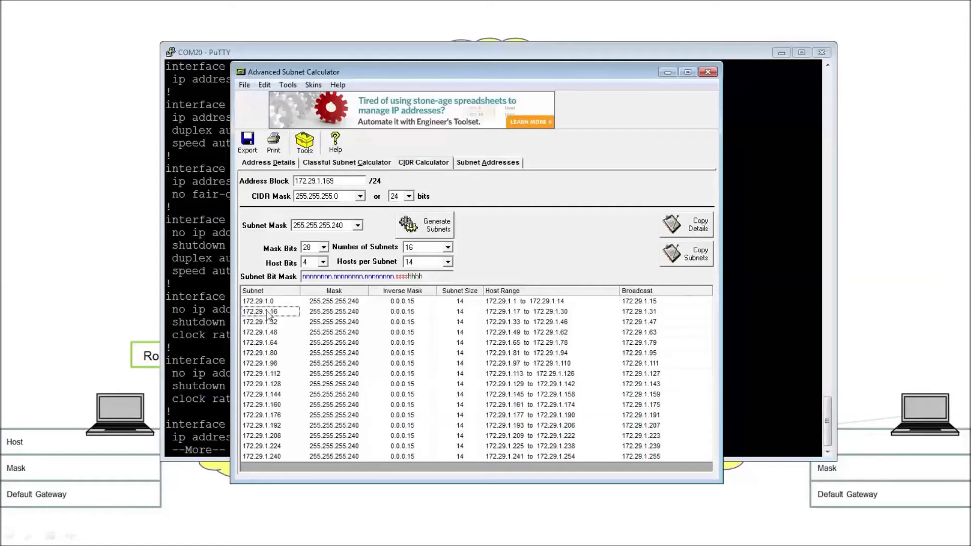
left_click(336, 292)
Highlight the Inverse Mask values, shift the calculator right, then clear the selection.
left_click(396, 292)
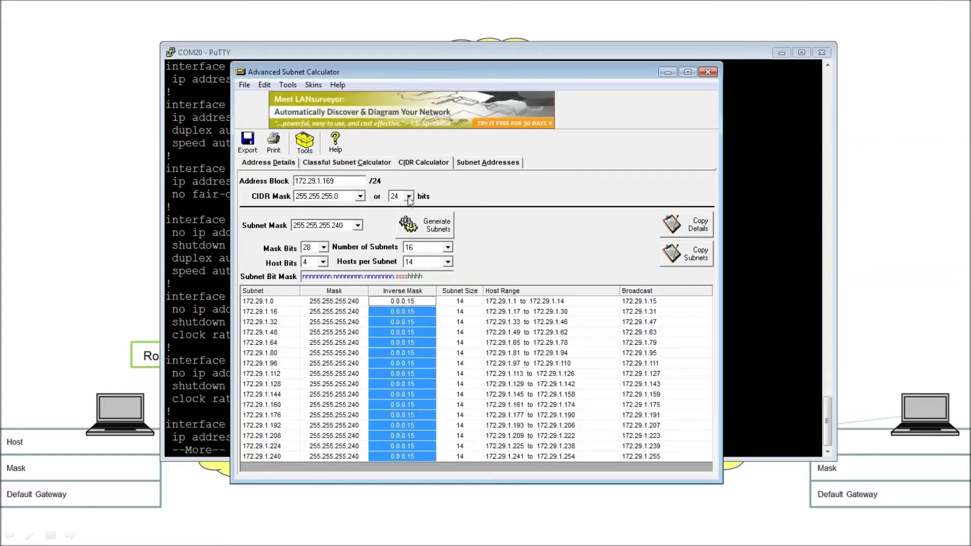
left_click_drag(553, 73, 628, 72)
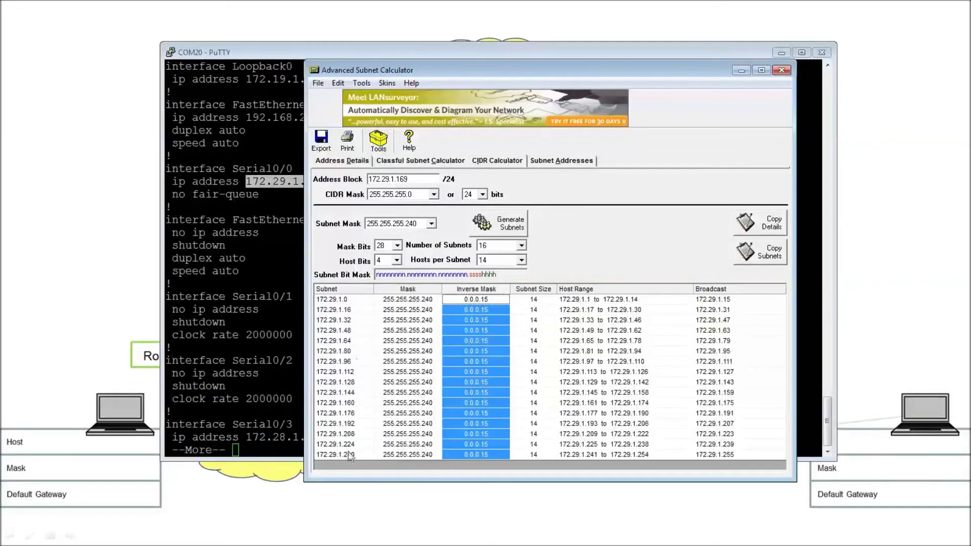
left_click(354, 404)
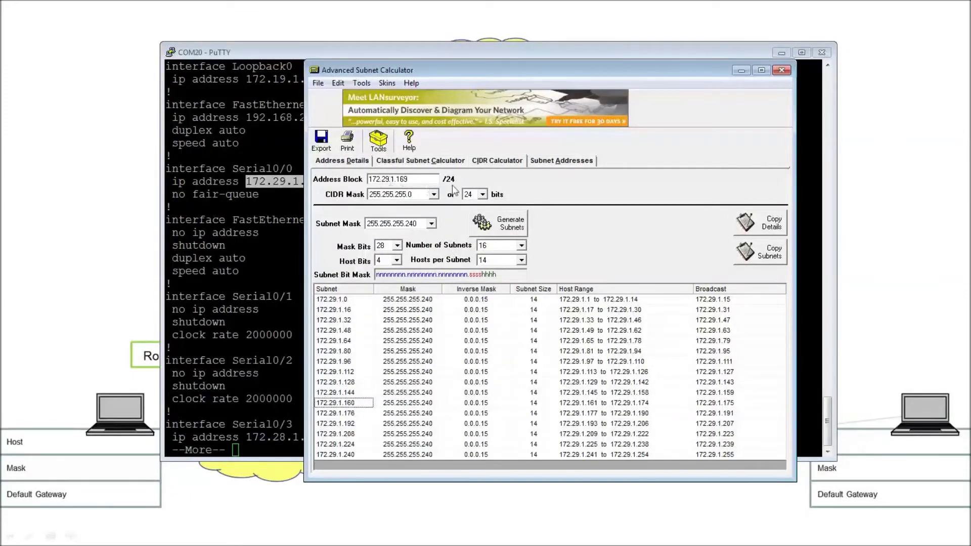
Set the address block to /16 with mask 255.255.0.0 and Mask Bits 28.
left_click(483, 194)
scroll(484, 212, "up", 7)
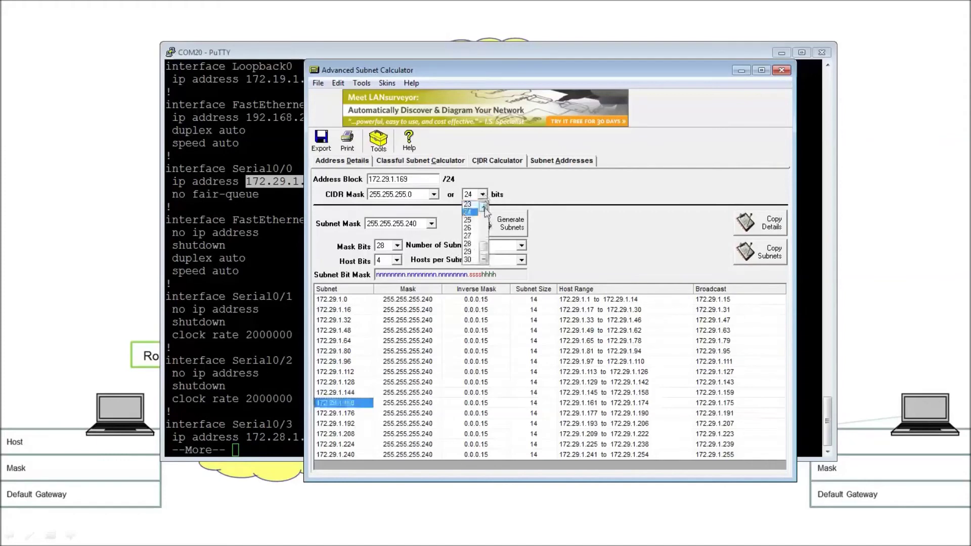
scroll(483, 211, "up", 1)
left_click(467, 205)
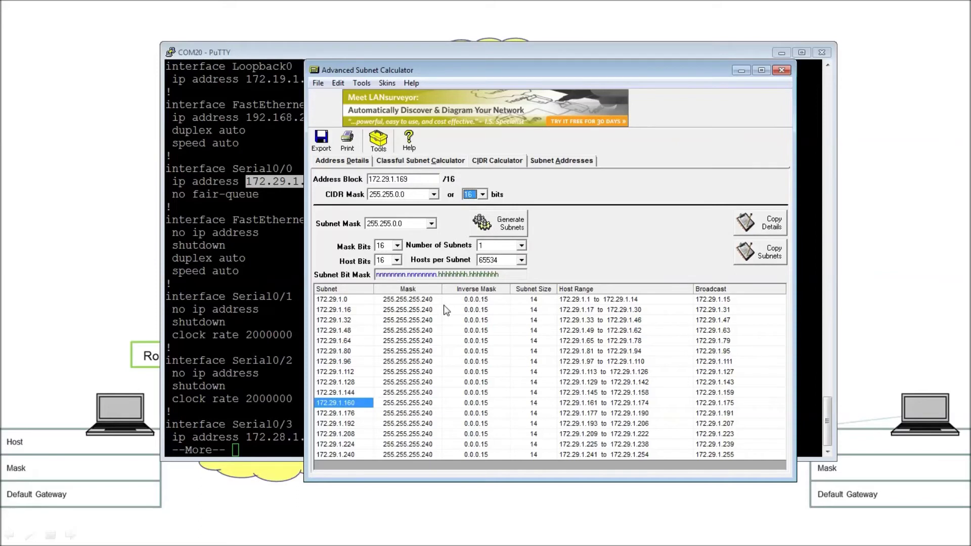
left_click(432, 224)
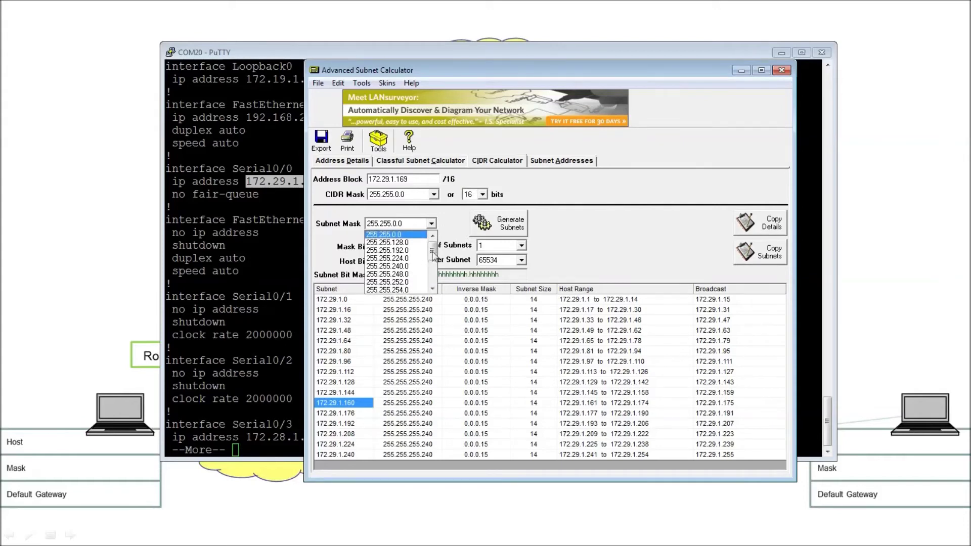
left_click(451, 234)
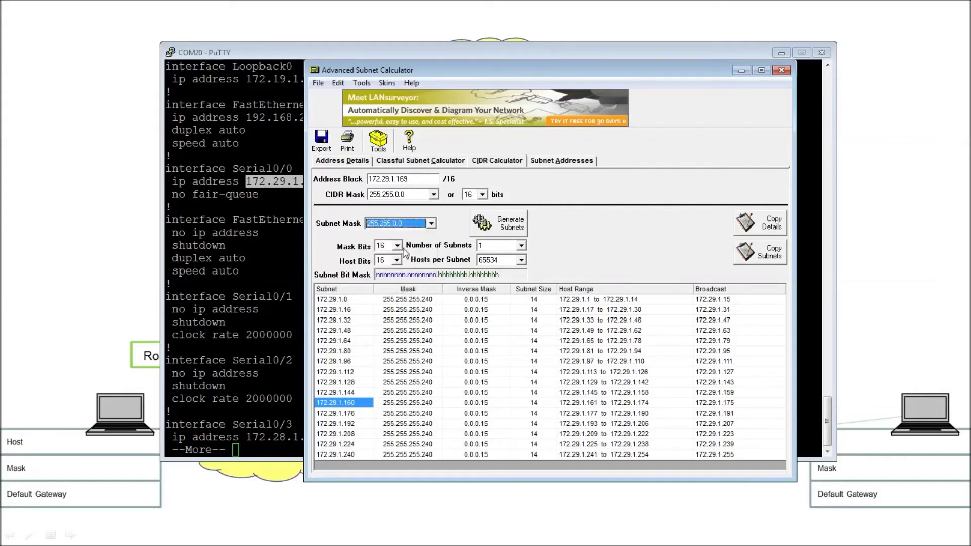
left_click(397, 246)
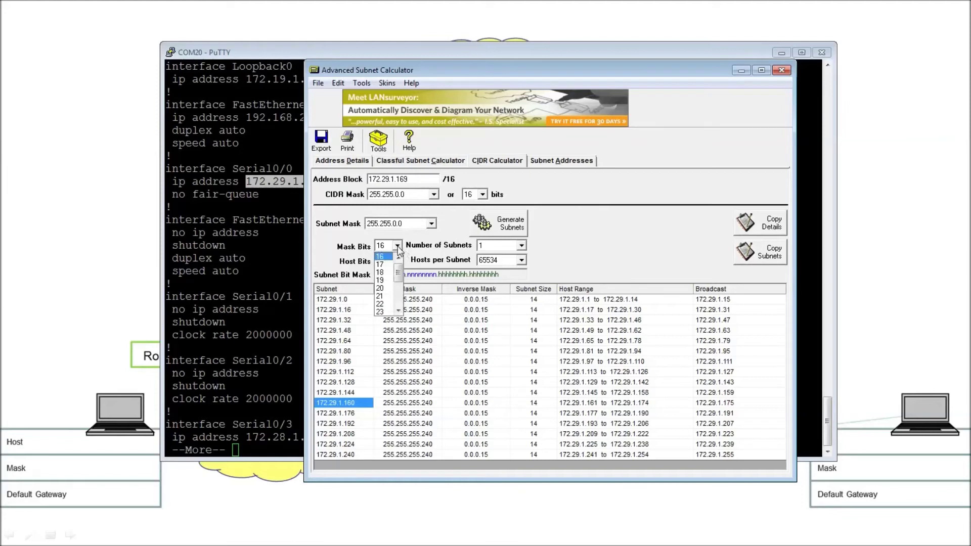
left_click_drag(400, 283, 398, 296)
left_click(387, 311)
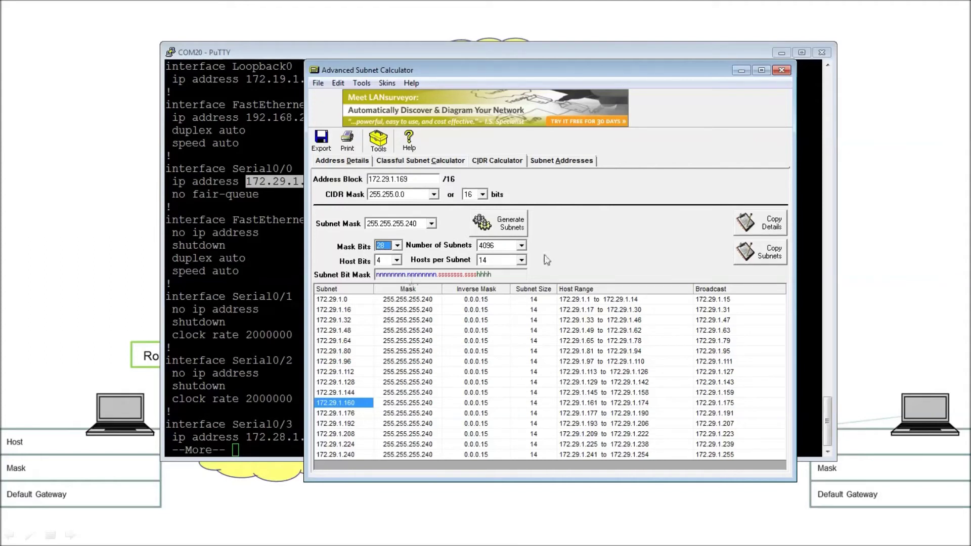
Generate the 4096 /28 subnets and highlight the host bits of the bit mask.
left_click(521, 229)
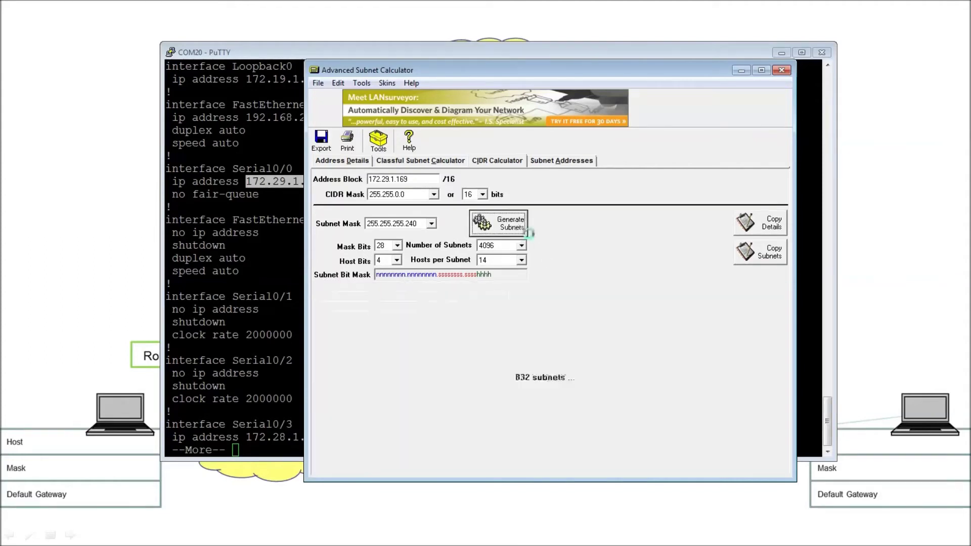
left_click(502, 247)
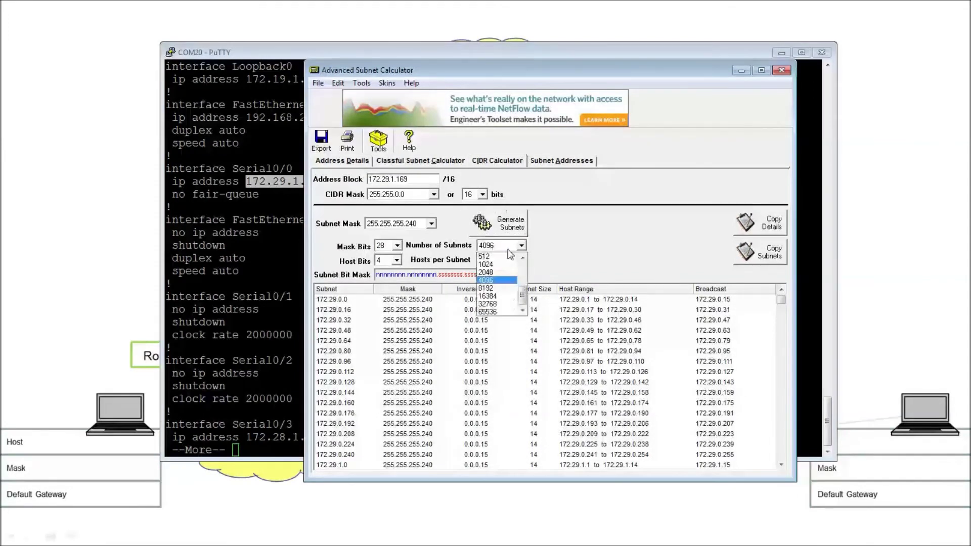
left_click(564, 255)
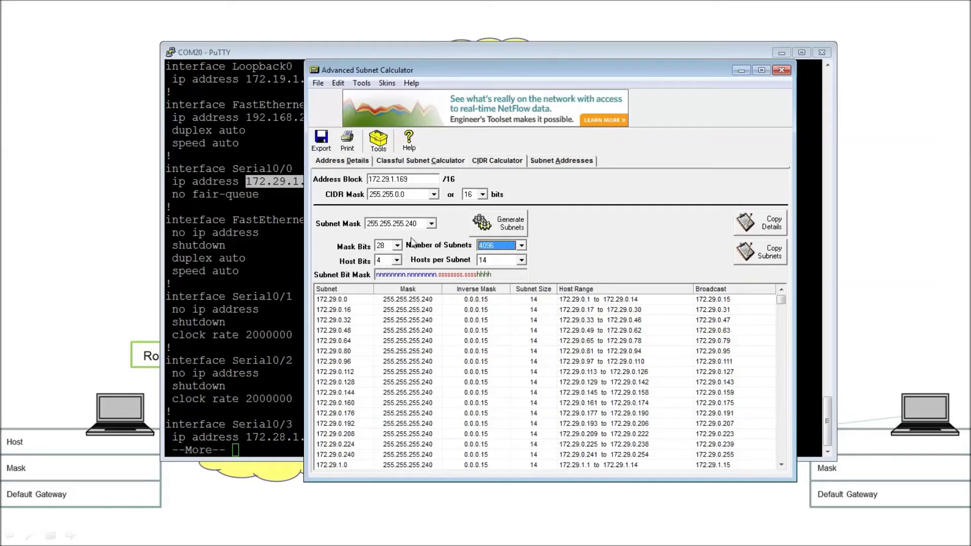
left_click_drag(499, 282, 486, 281)
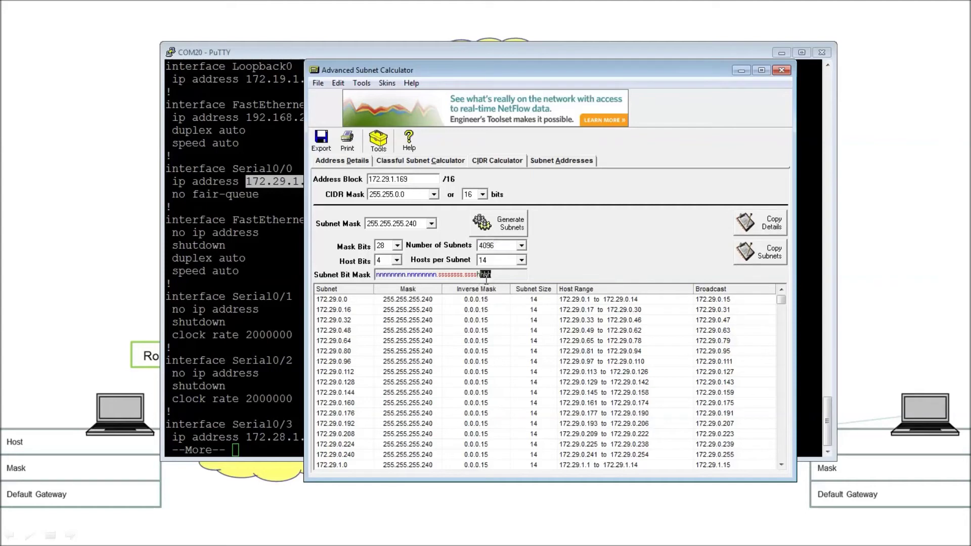
left_click(513, 277)
Set Mask Bits to 24 and generate 256 /24 subnets of 254 hosts each.
left_click(398, 246)
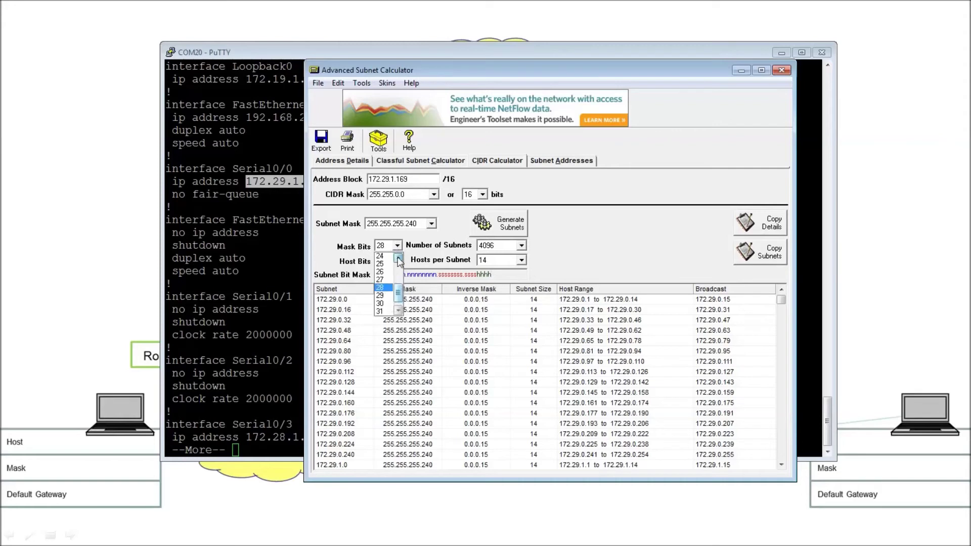
left_click(393, 265)
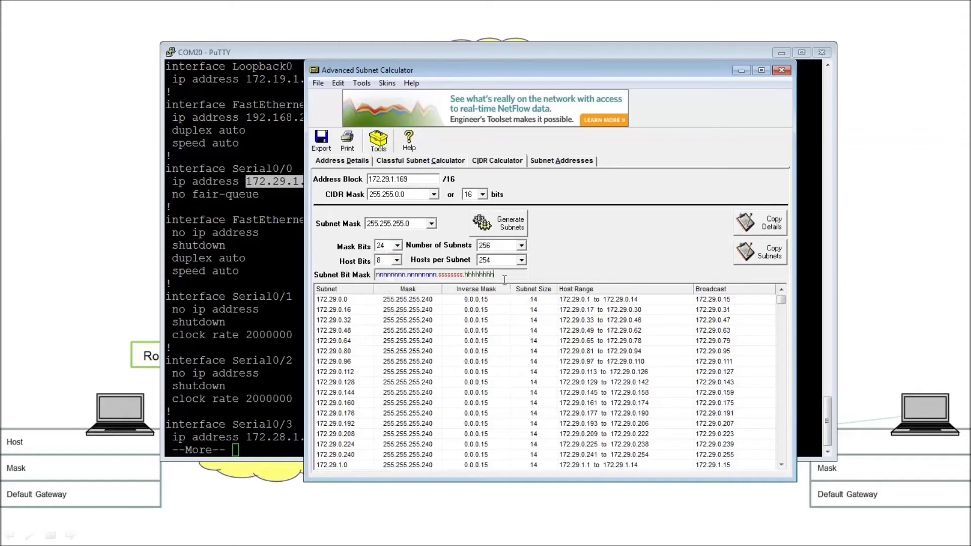
left_click_drag(505, 278, 463, 277)
left_click(498, 223)
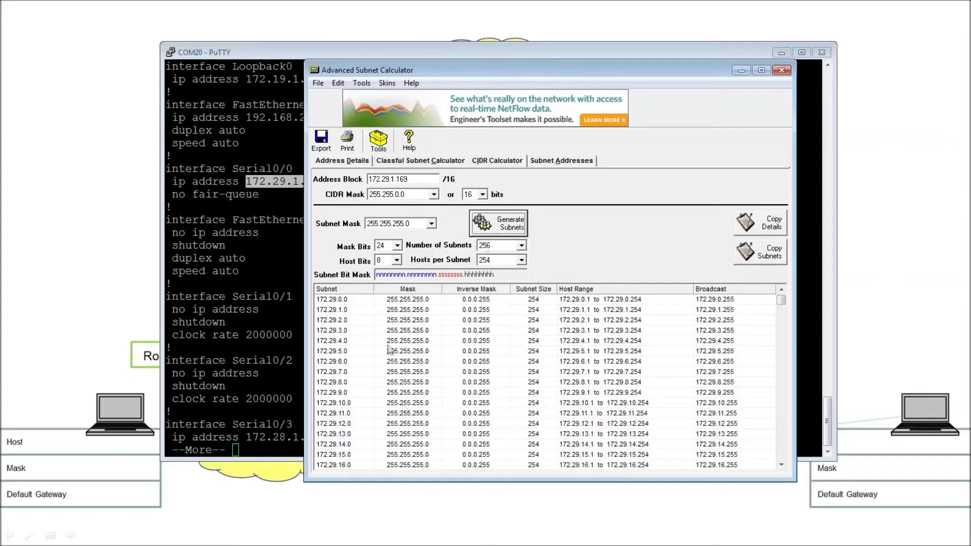
mouse_move(785, 301)
left_mouse_down()
mouse_move(778, 437)
mouse_move(781, 302)
left_mouse_up()
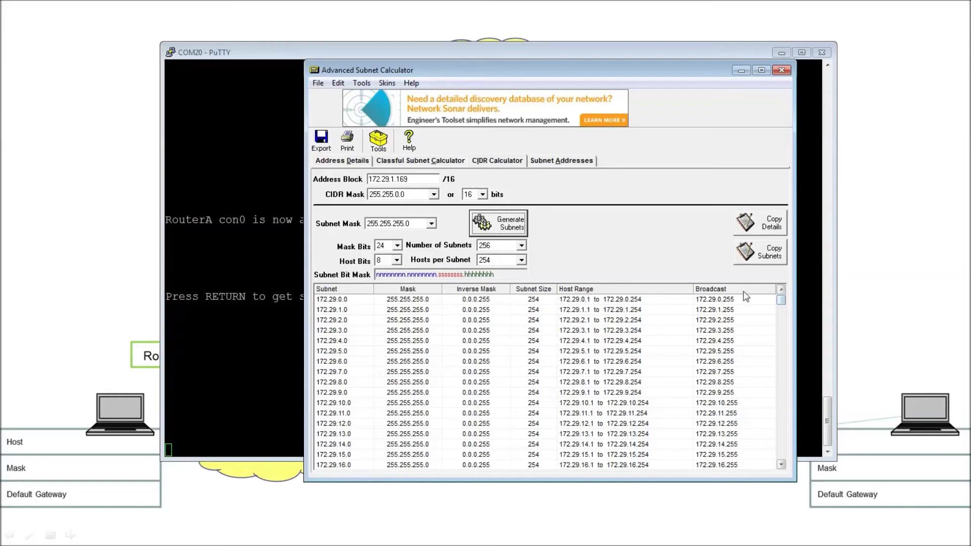
Try Mask Bits 20, then set Mask Bits back to 28.
left_click_drag(494, 275, 464, 276)
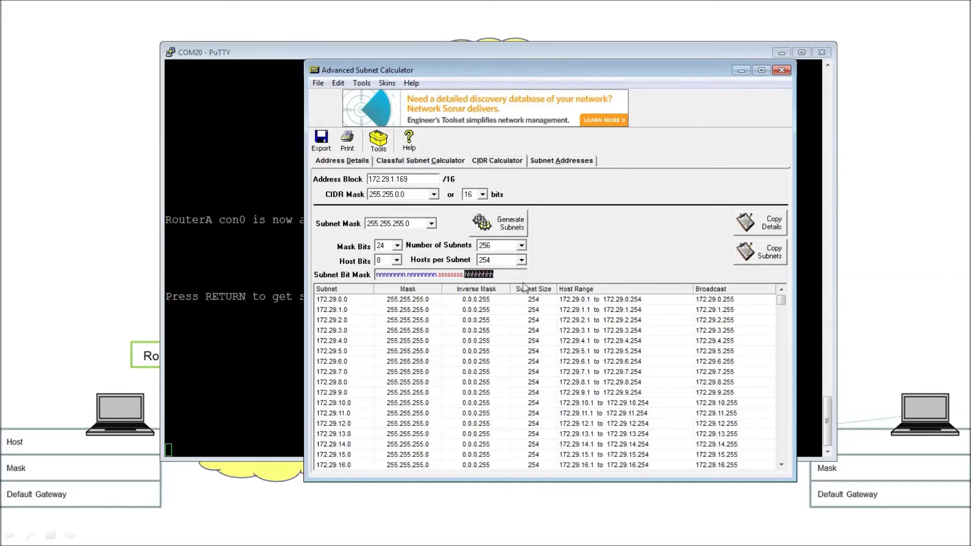
left_click(397, 245)
left_click(398, 258)
left_click(398, 258)
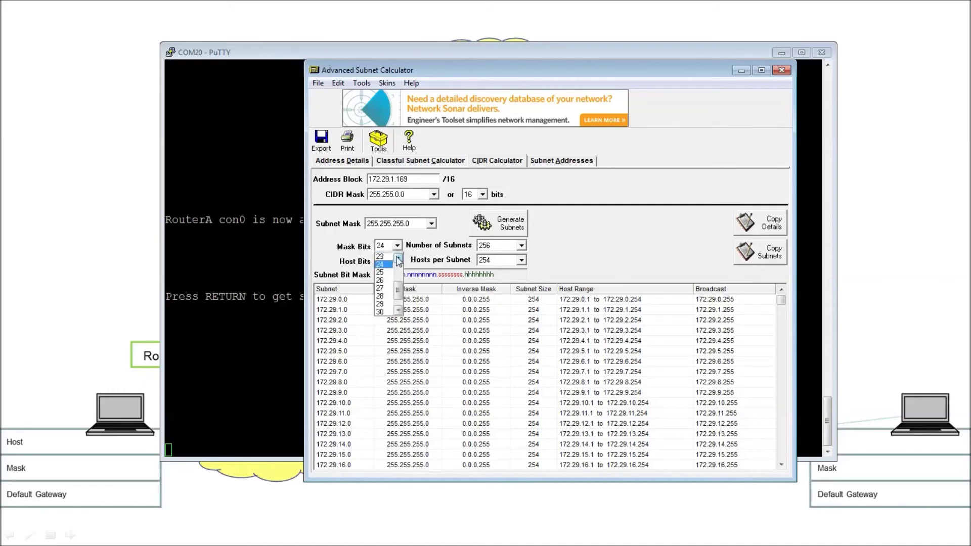
left_click(398, 258)
left_click(398, 258)
left_click(398, 258)
left_click(380, 264)
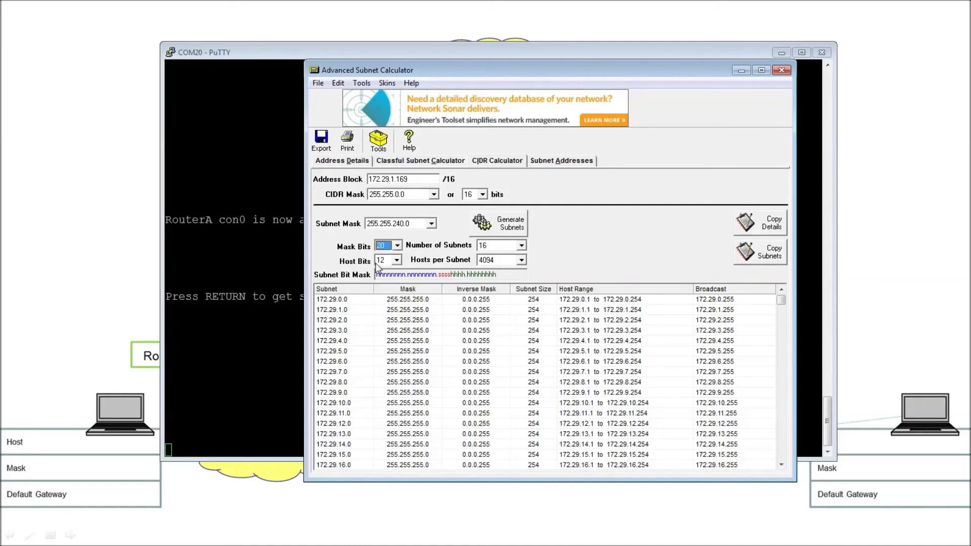
left_click(398, 246)
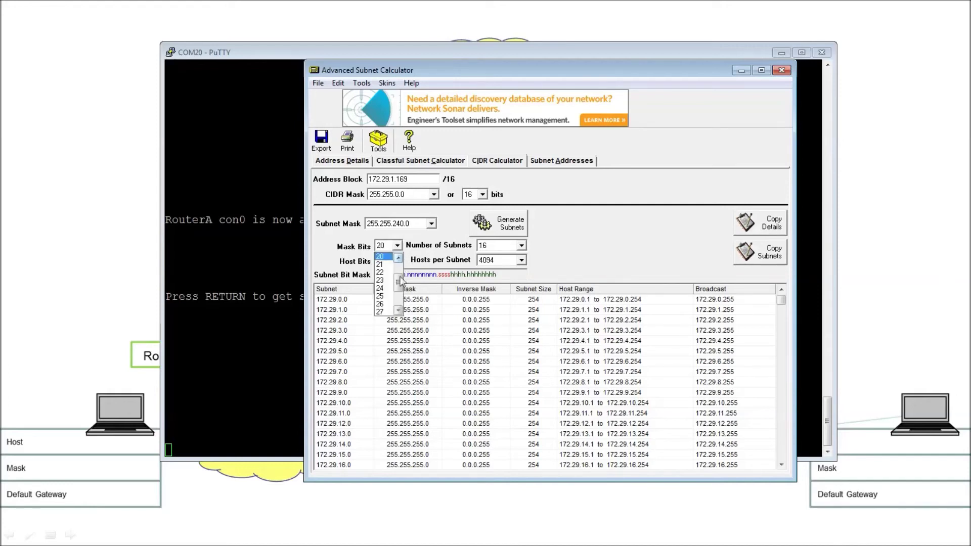
left_click_drag(401, 283, 400, 301)
left_click(380, 304)
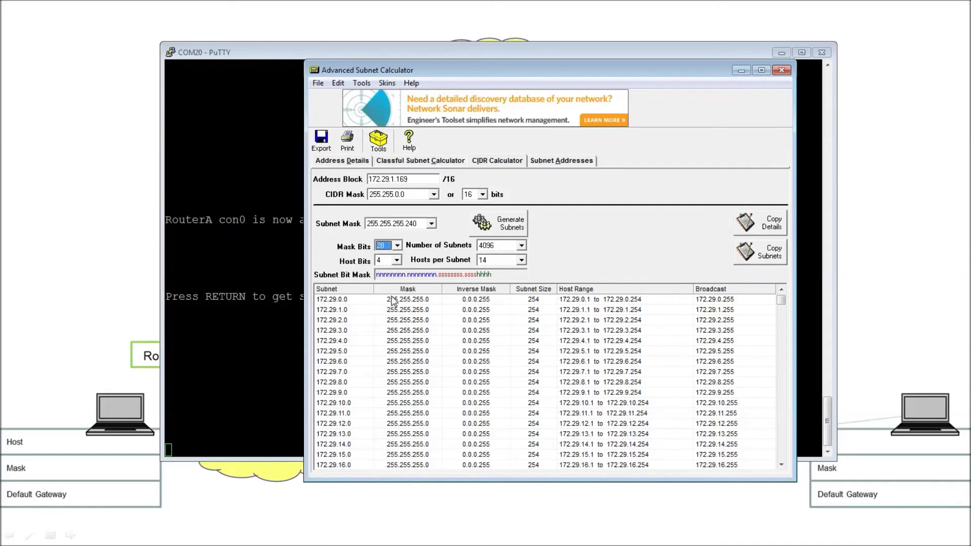
Change the CIDR block to /24, reselect Mask Bits 28, and generate the subnets.
left_click(482, 194)
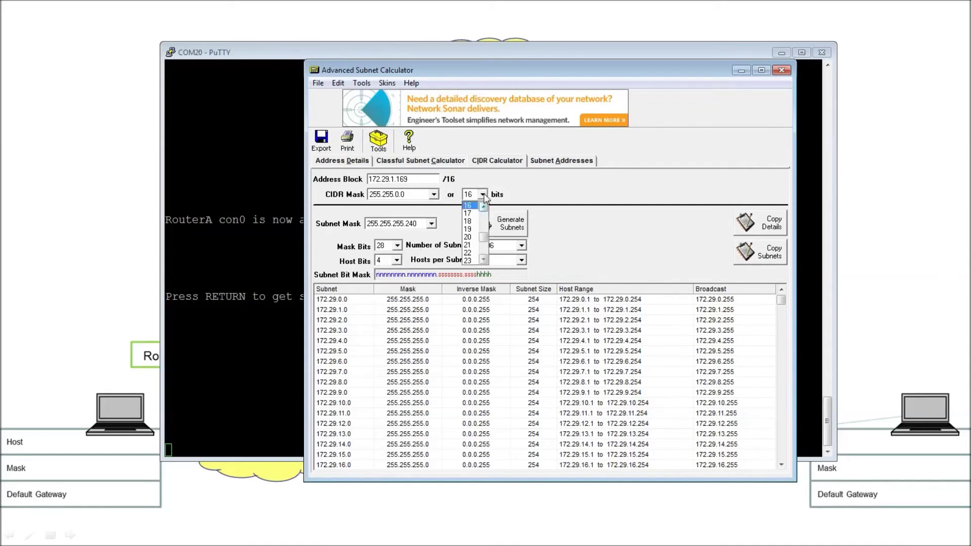
left_click_drag(484, 239, 485, 250)
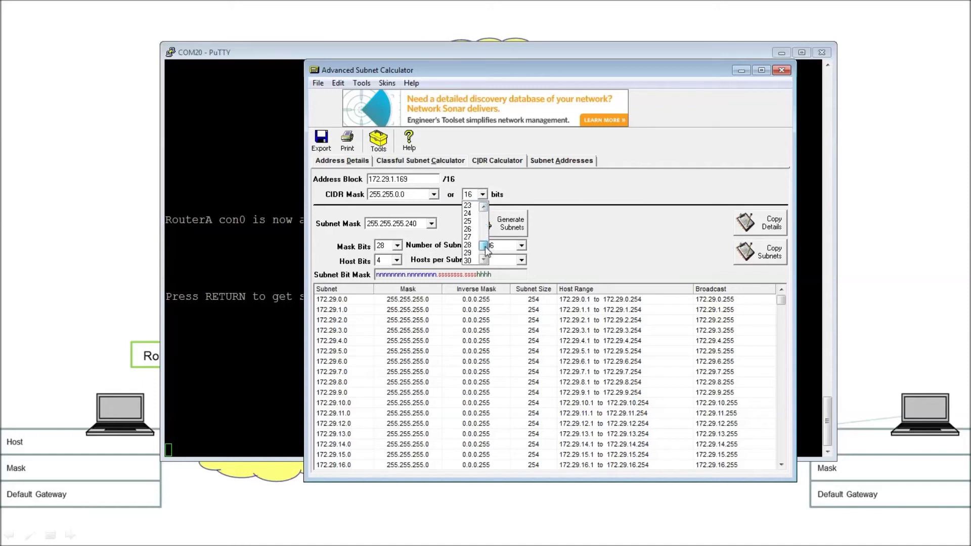
left_click(470, 213)
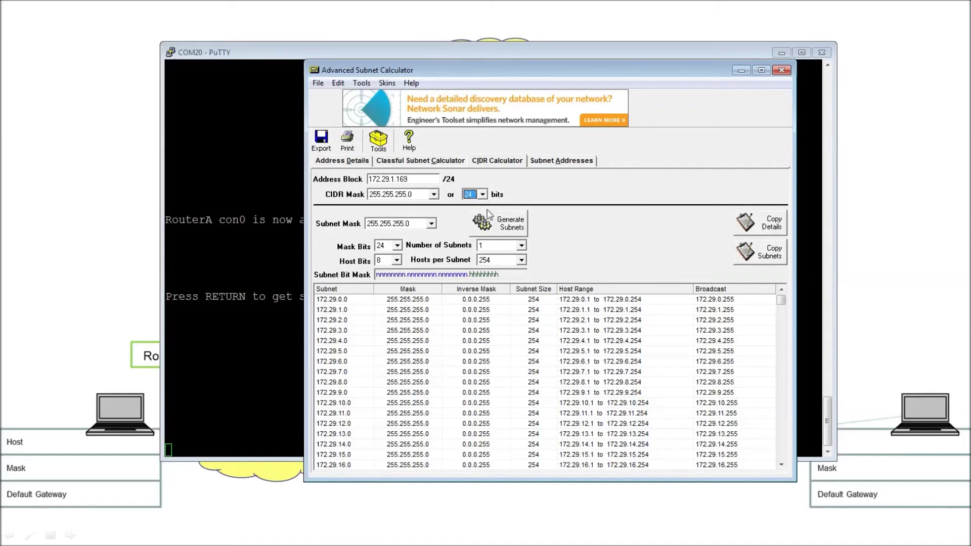
left_click(397, 246)
left_click(382, 287)
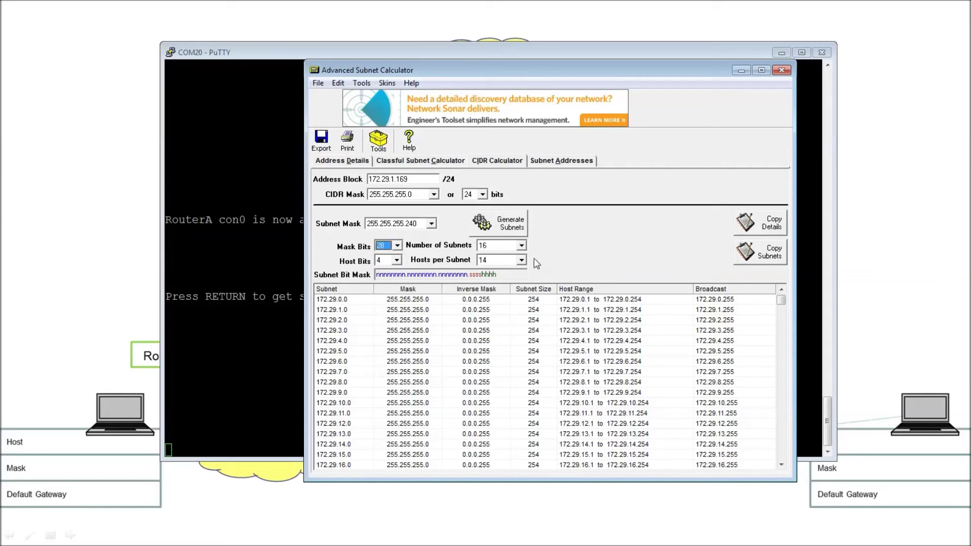
left_click(516, 229)
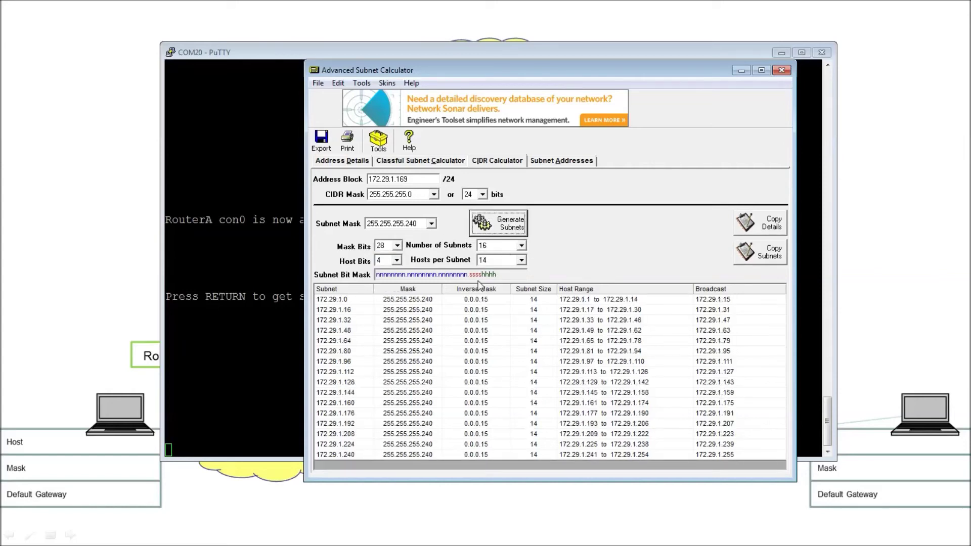
Set Mask Bits to 30 and generate 64 /30 subnets, checking the first host range.
left_click(398, 245)
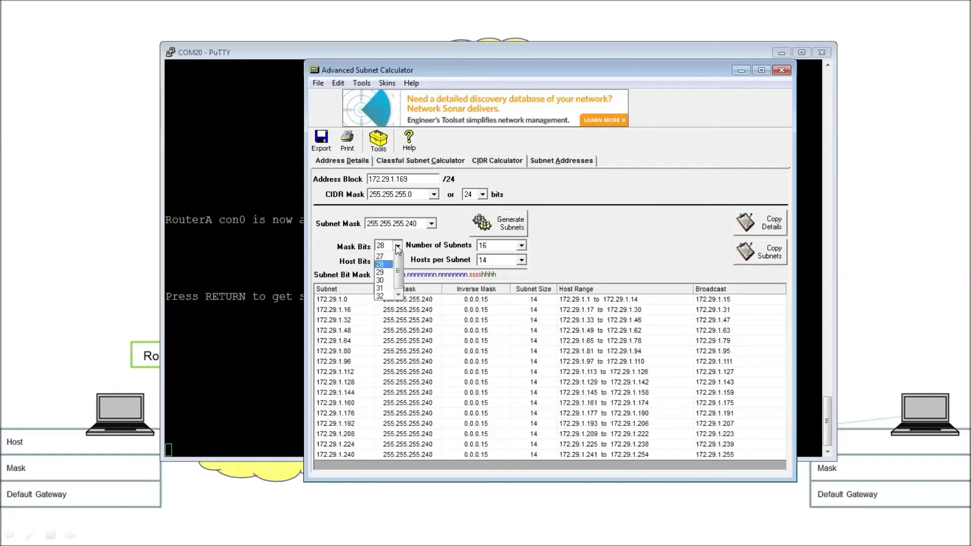
left_click(384, 297)
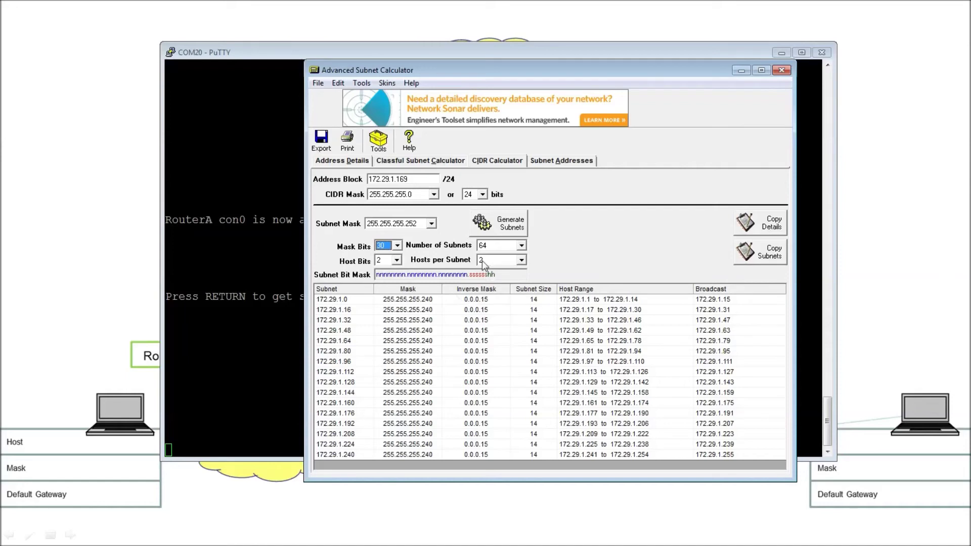
left_click(503, 230)
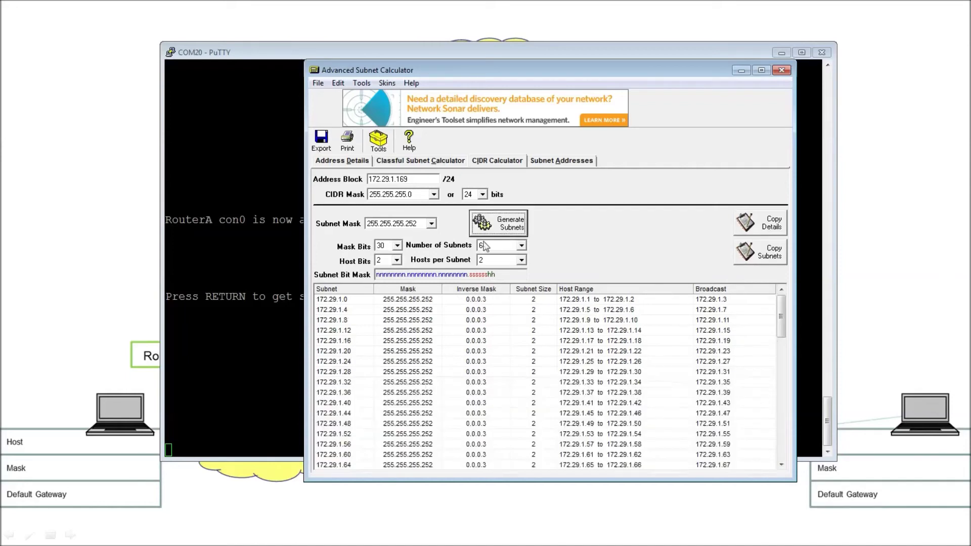
mouse_move(779, 317)
left_mouse_down()
mouse_move(779, 389)
mouse_move(779, 301)
left_mouse_up()
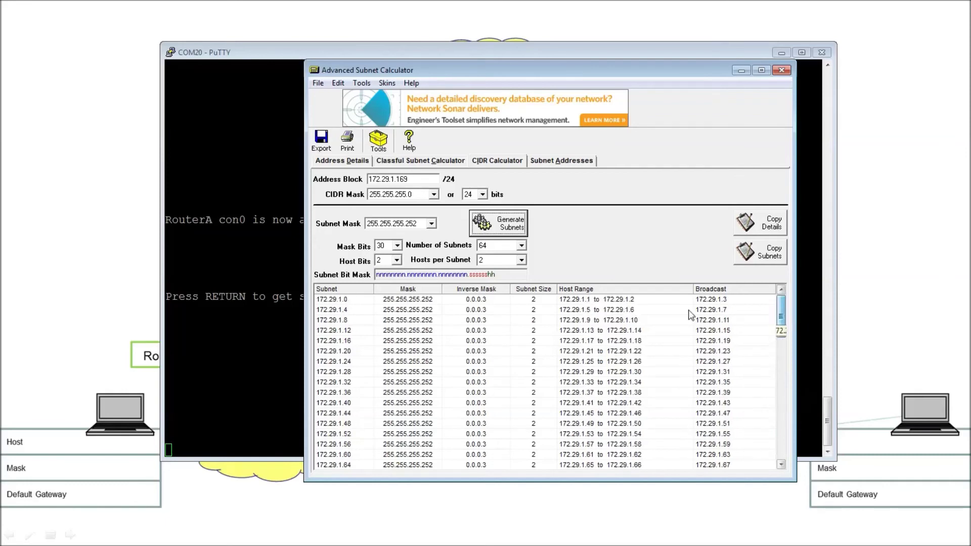
left_click(635, 303)
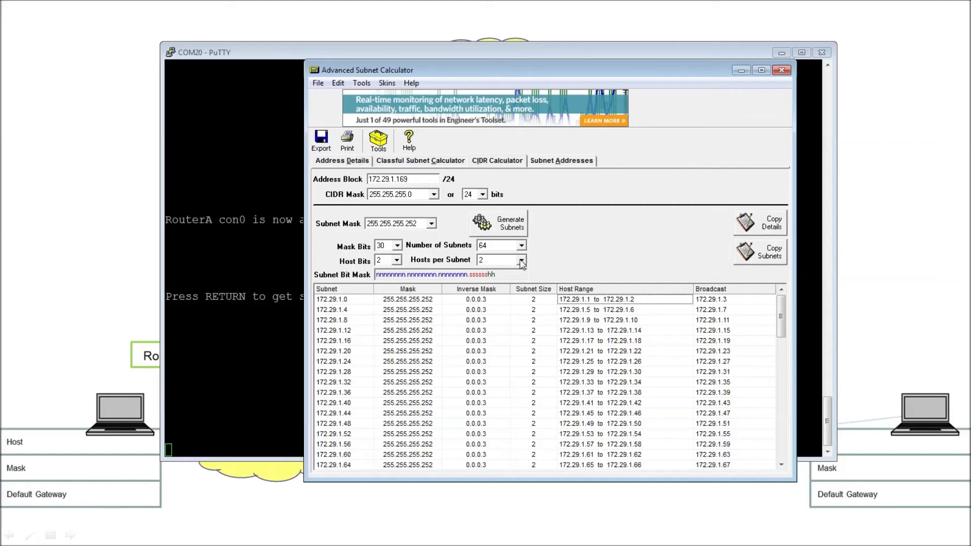
Try Host Bits 3 and 4, settle on 3, and generate 32 /29 subnets.
left_click(397, 260)
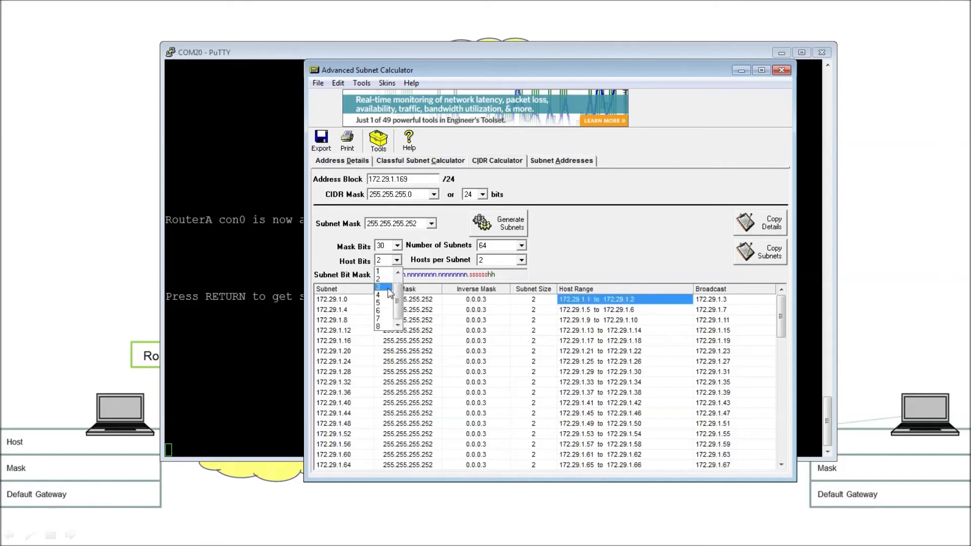
left_click(390, 287)
left_click(397, 260)
left_click(393, 293)
left_click(397, 260)
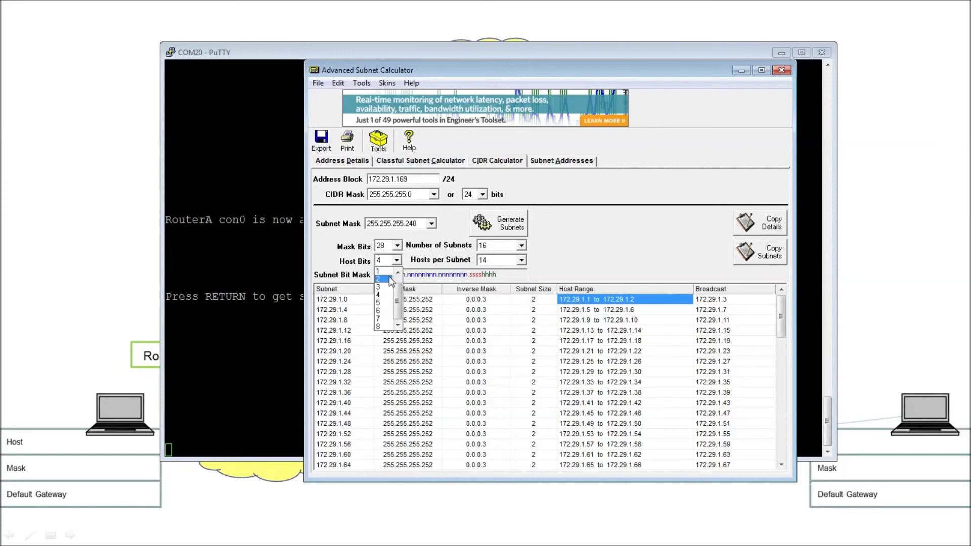
left_click(391, 287)
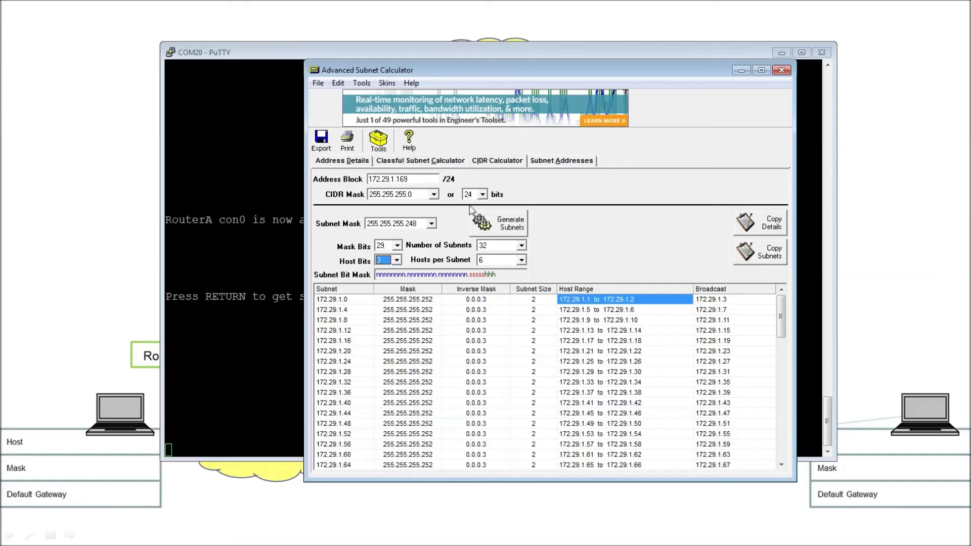
left_click(514, 229)
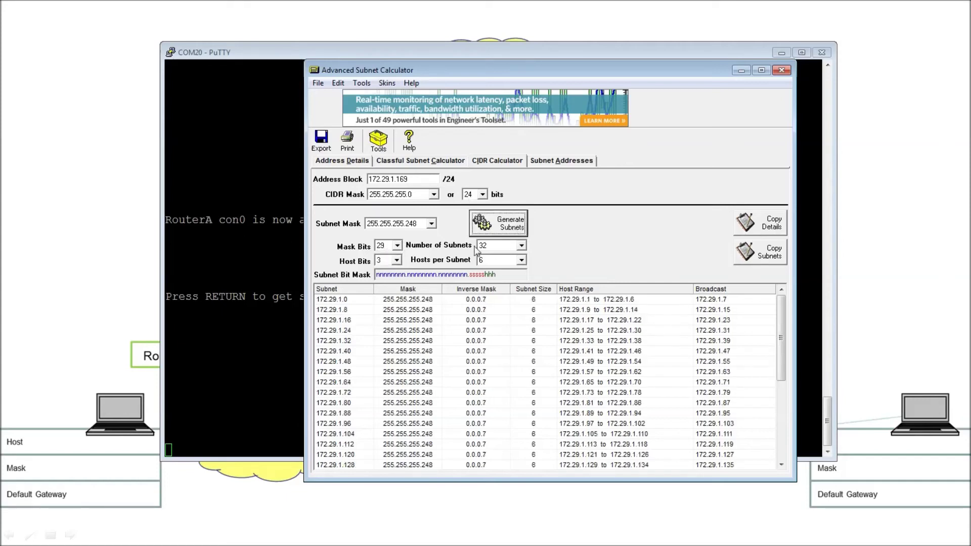
mouse_move(779, 329)
left_mouse_down()
mouse_move(785, 408)
mouse_move(786, 328)
left_mouse_up()
left_click(501, 277)
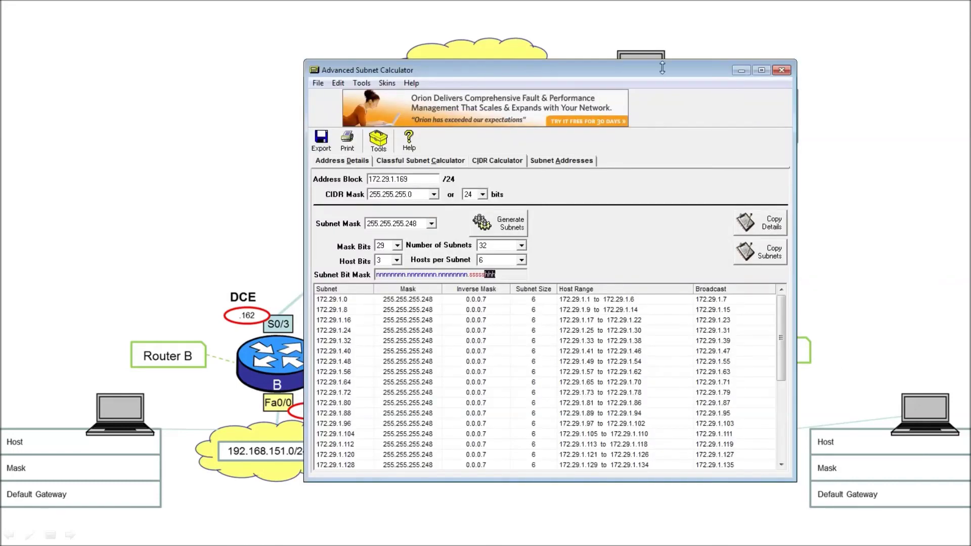
Shift the calculator left, then point out subnet 172.29.1.0 and address block 172.29.1.169.
left_click_drag(662, 67, 567, 63)
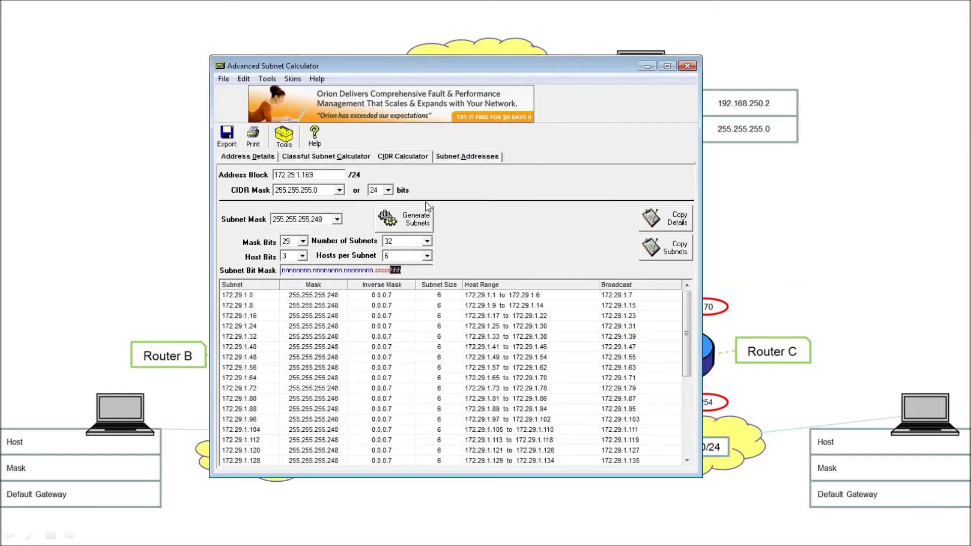
left_click(258, 293)
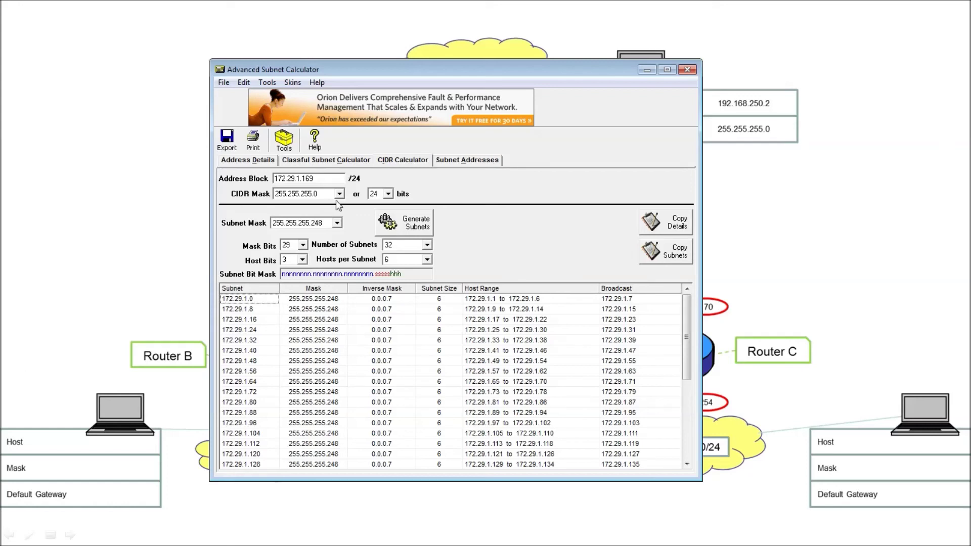
left_click_drag(339, 182, 274, 183)
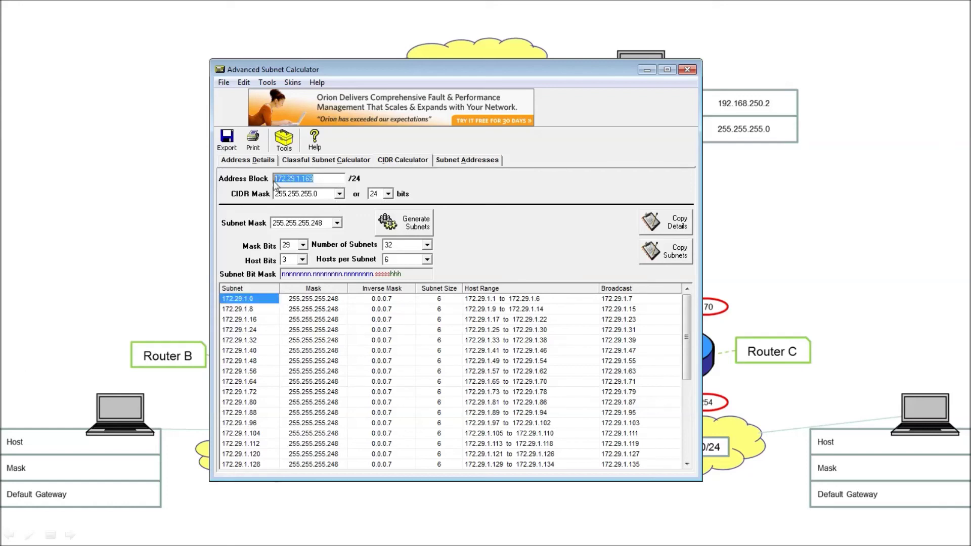
left_click(339, 193)
left_click(339, 197)
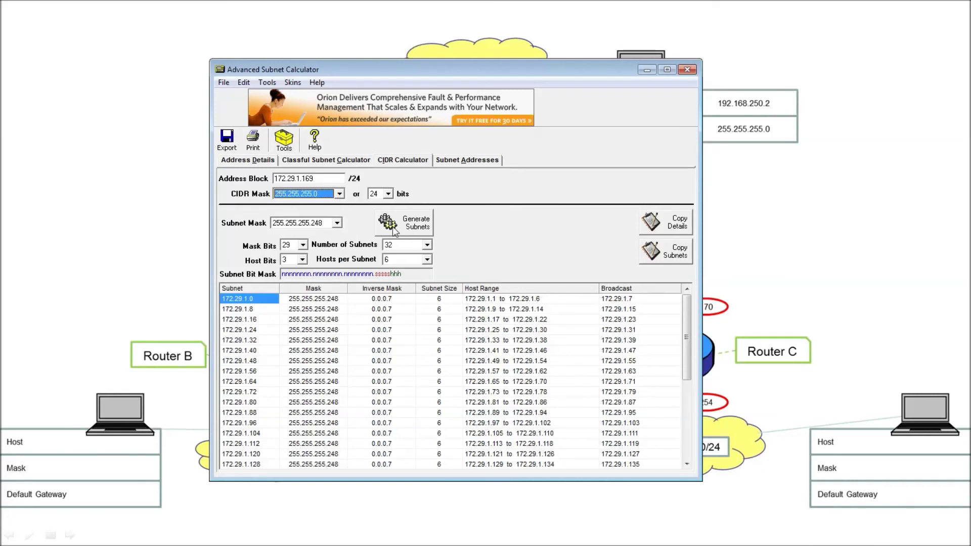
Set Mask Bits to 24 and regenerate the table as a single /24 subnet.
left_click(336, 223)
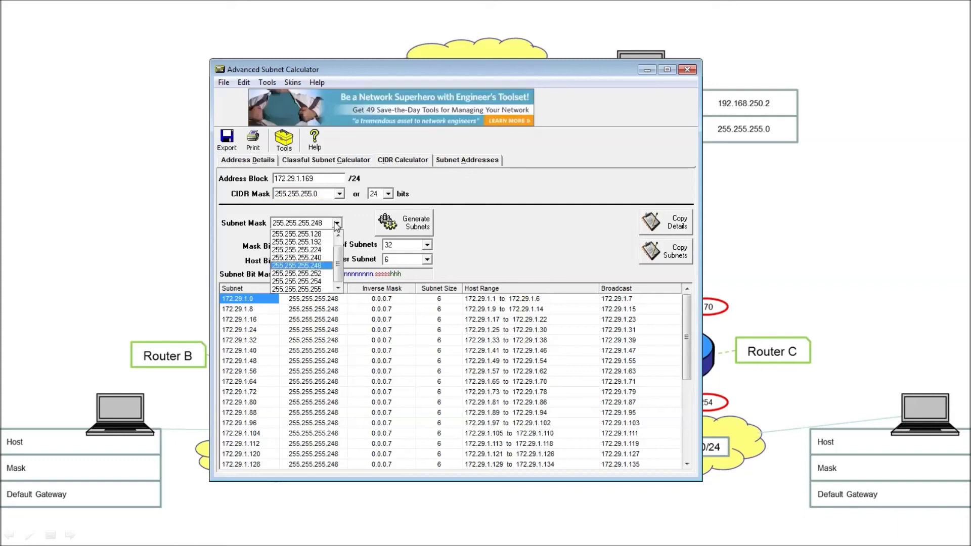
left_click(336, 224)
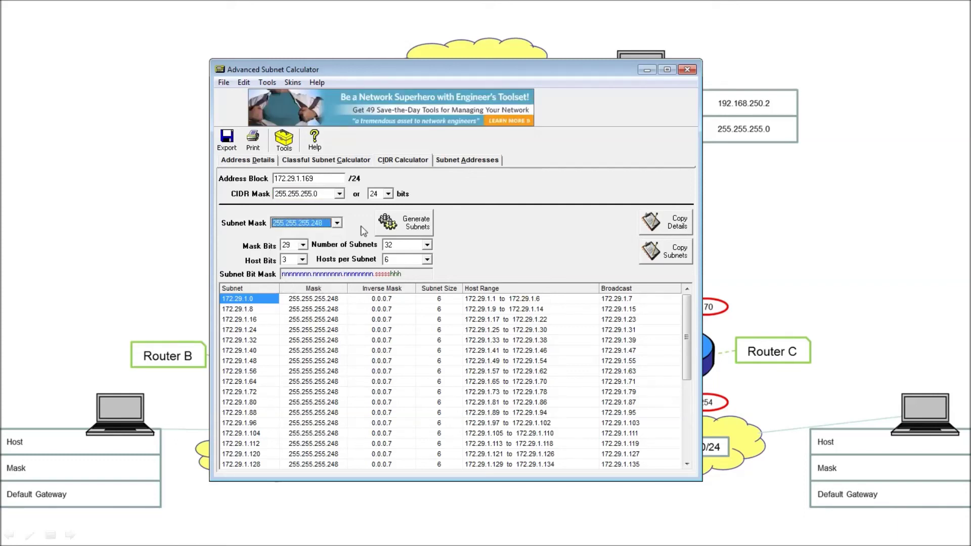
left_click(303, 244)
left_click_drag(306, 278, 305, 262)
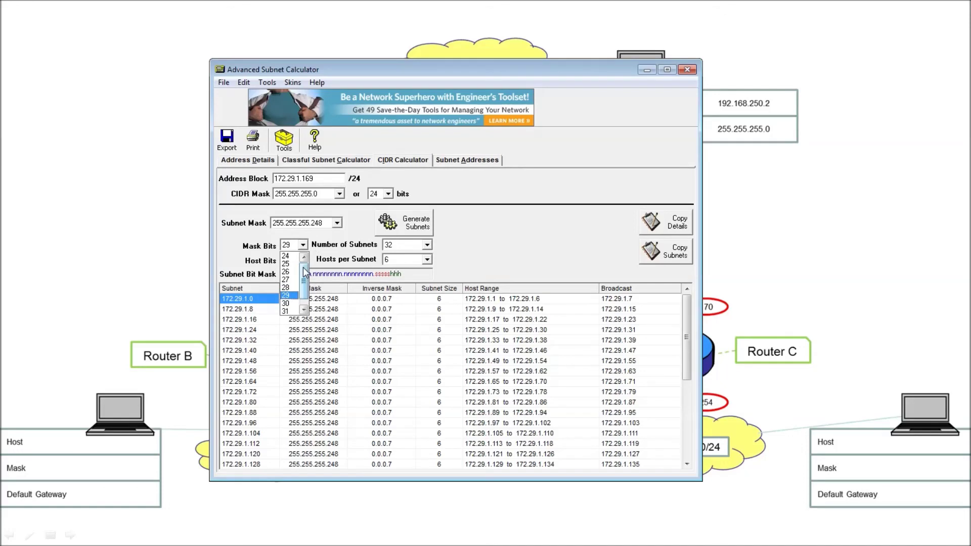
left_click(291, 261)
left_click(417, 232)
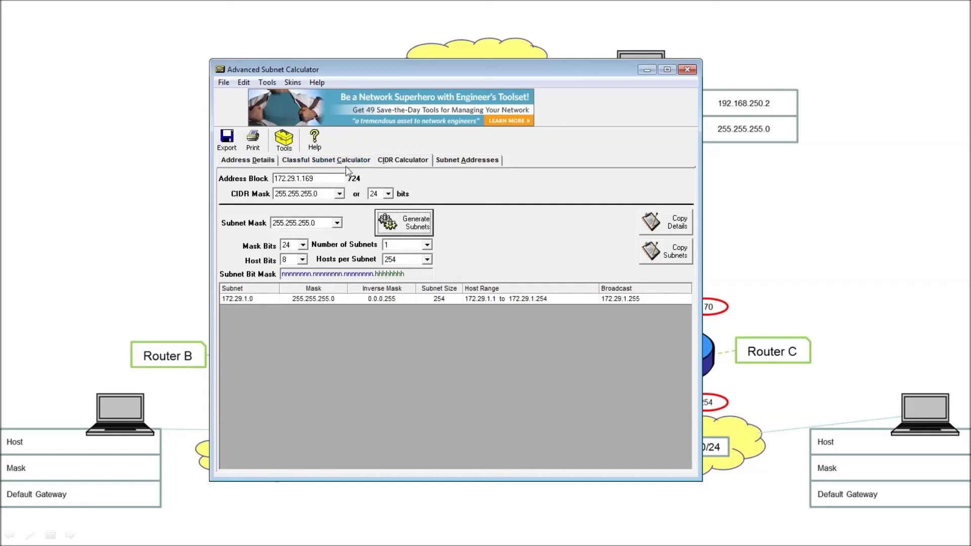
Regenerate with Mask Bits 26, then 27, and highlight the three borrowed subnet bits.
left_click(302, 246)
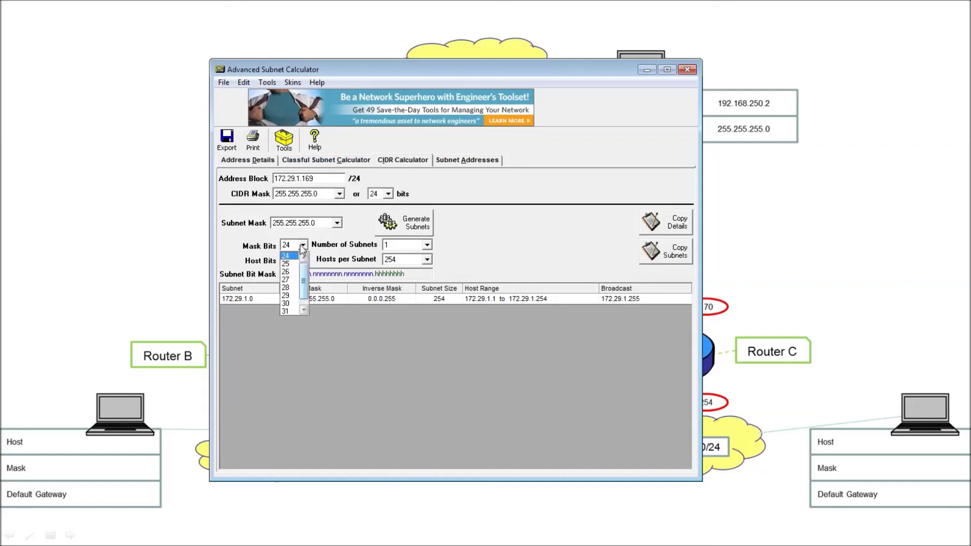
left_click(300, 279)
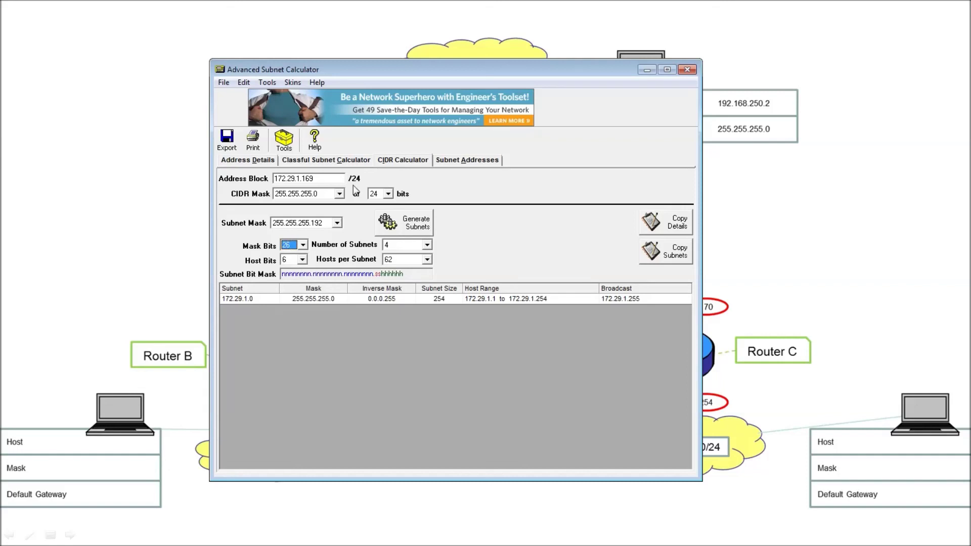
left_click(407, 226)
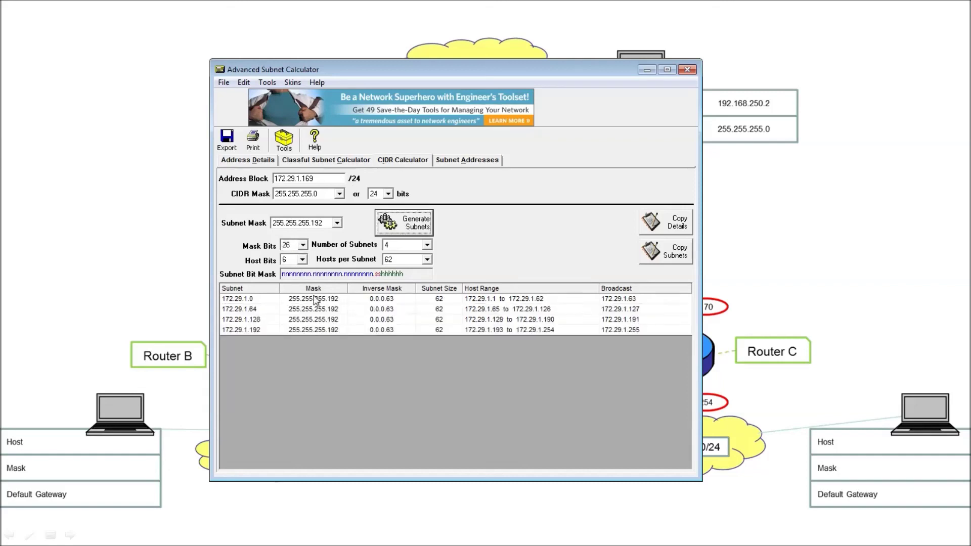
left_click(303, 245)
left_click(294, 277)
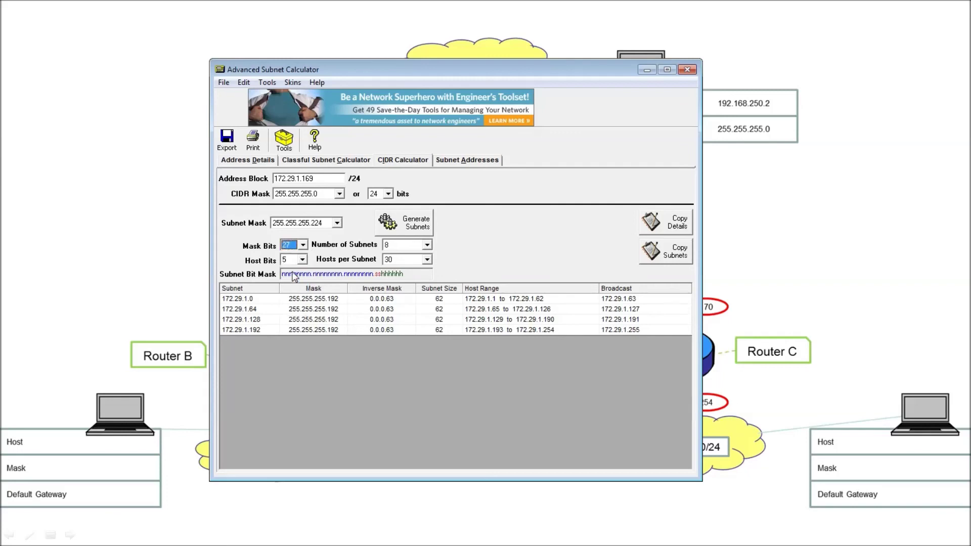
left_click(394, 227)
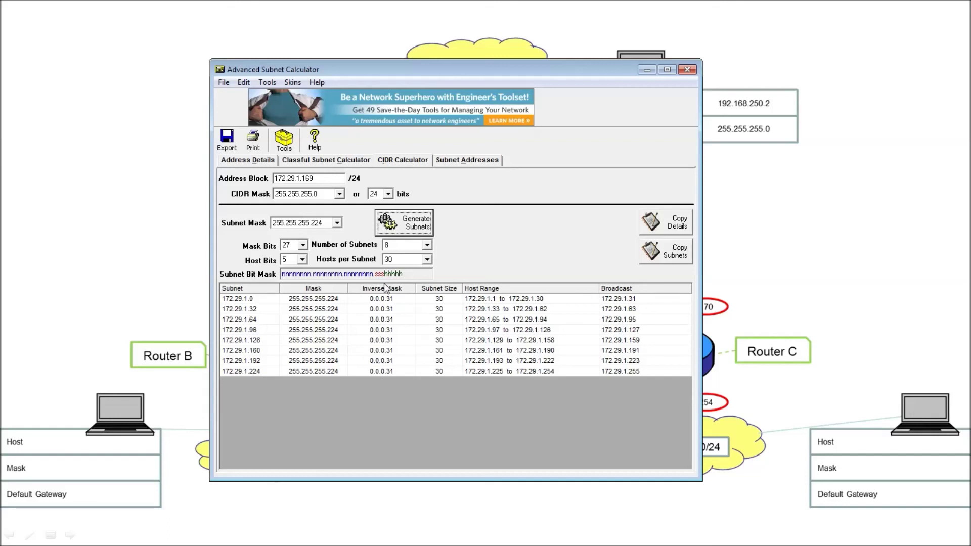
left_click_drag(384, 274, 375, 274)
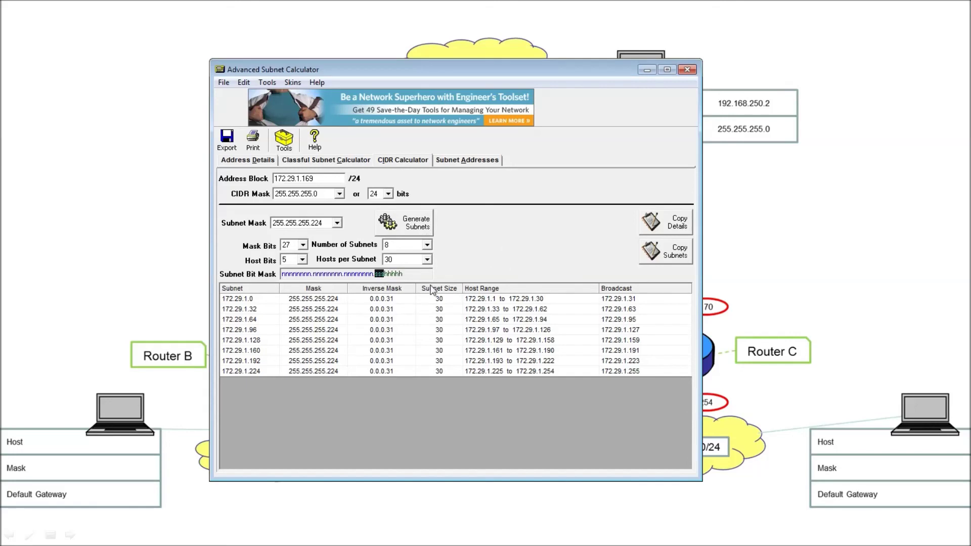
left_click_drag(403, 274, 384, 277)
left_click_drag(324, 180, 277, 181)
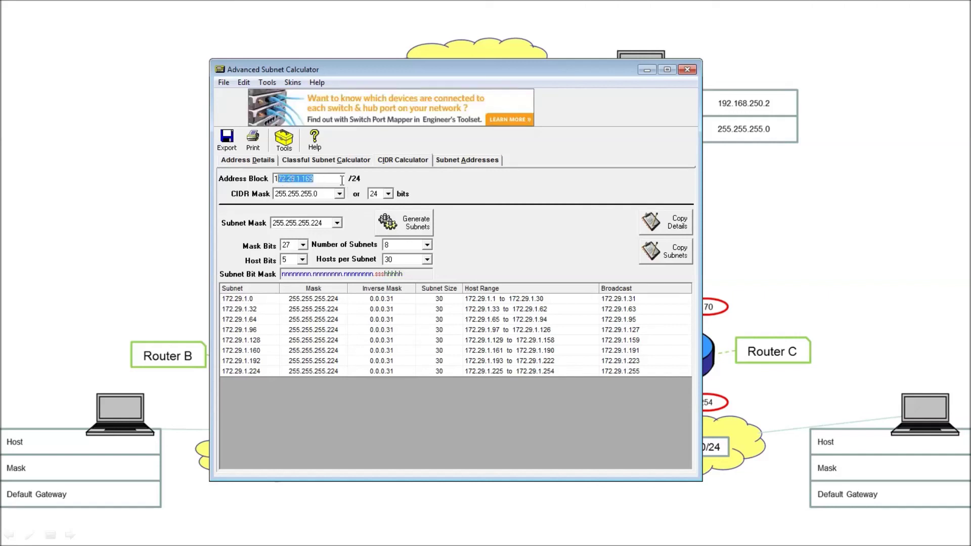